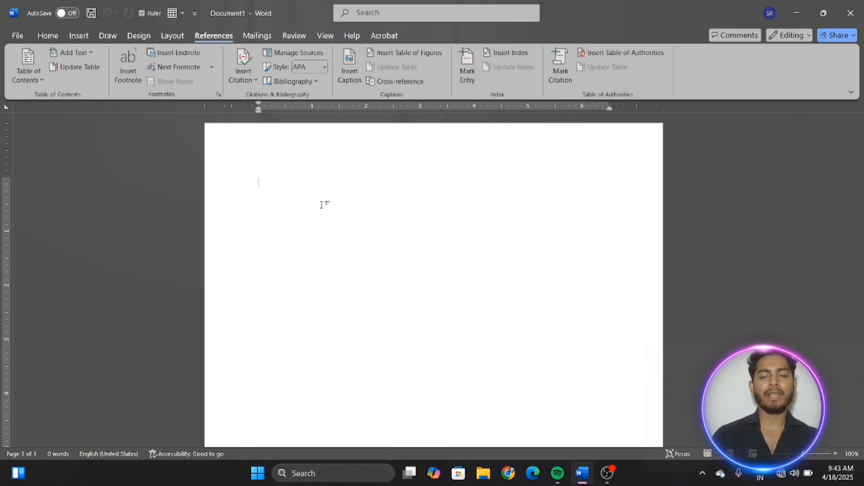
Insert a blank page into the empty document and go to the new second page
{"action": "left_click", "coordinate": [47, 36]}
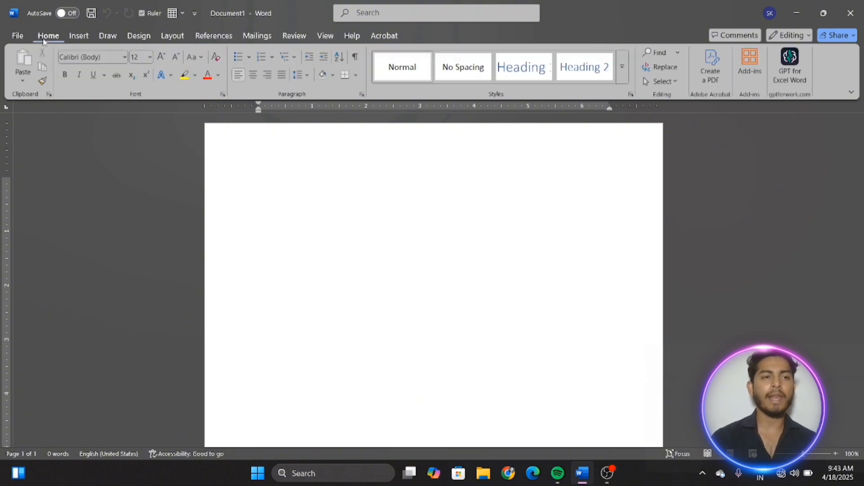
{"action": "left_click", "coordinate": [78, 36]}
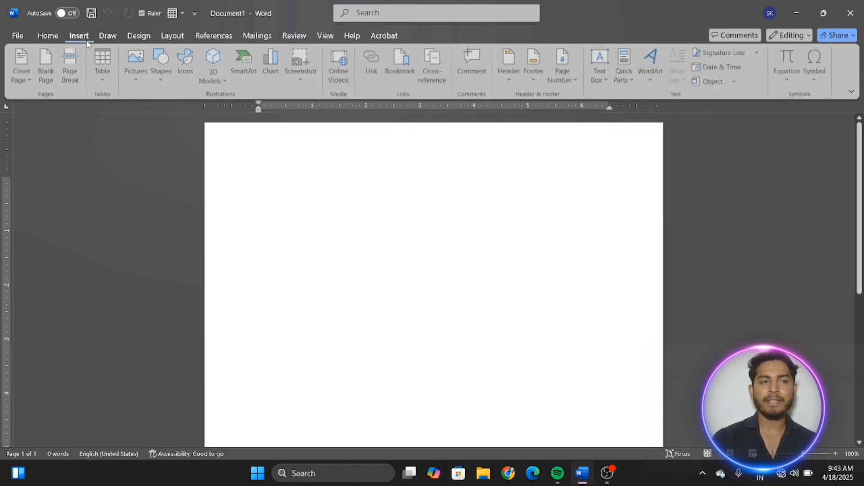
{"action": "left_click", "coordinate": [48, 67]}
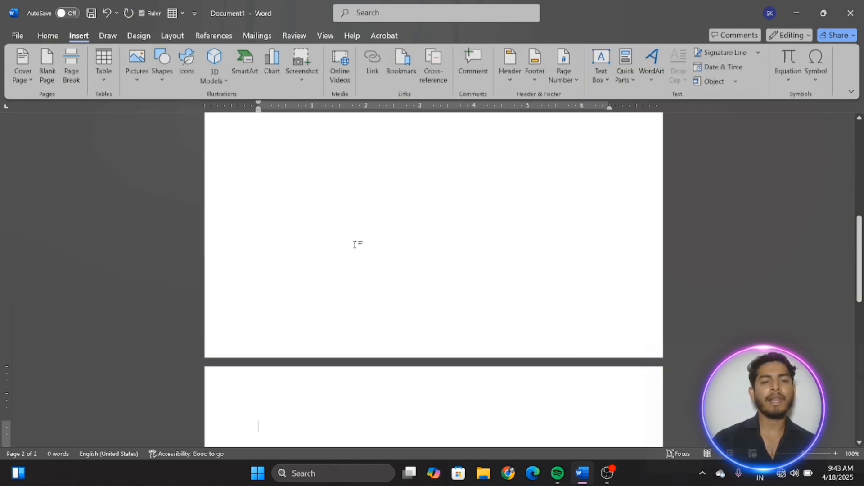
{"action": "scroll", "coordinate": [356, 245], "scroll_direction": "down", "scroll_amount": 2}
{"action": "scroll", "coordinate": [356, 244], "scroll_direction": "down", "scroll_amount": 1}
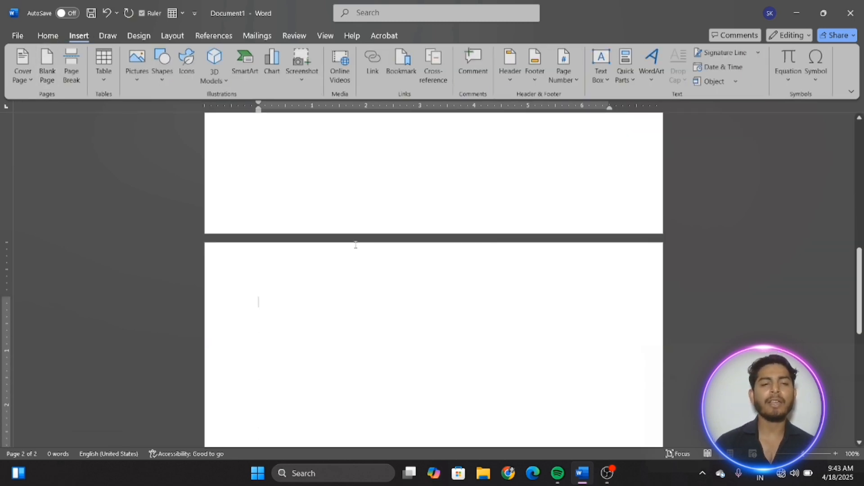
{"action": "scroll", "coordinate": [355, 245], "scroll_direction": "down", "scroll_amount": 1}
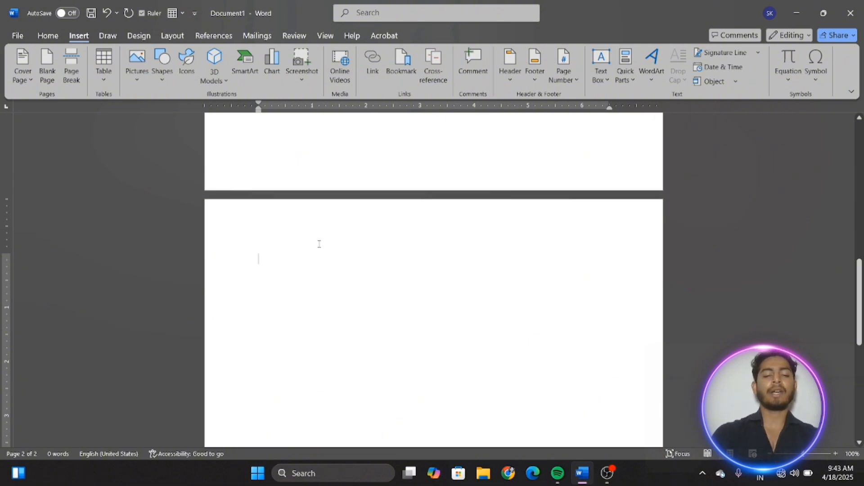
Add the heading "Chapter – 1" on the second page as table of contents Level 1 text
{"action": "left_click", "coordinate": [203, 35]}
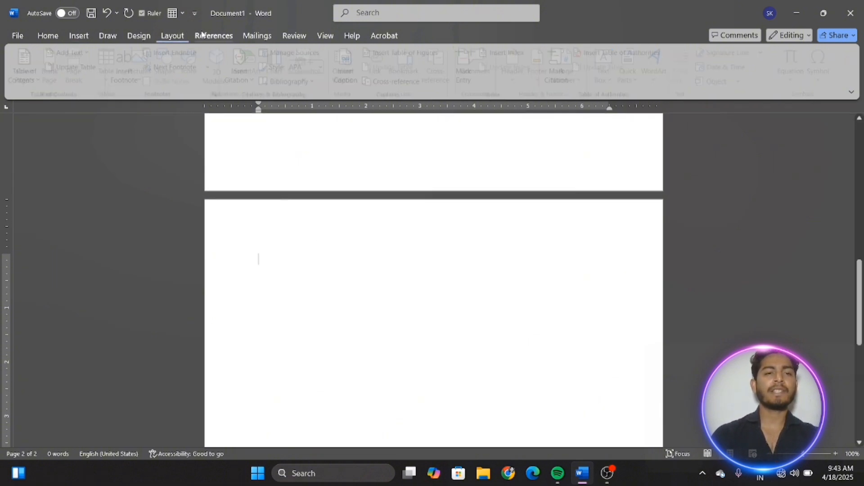
{"action": "left_click", "coordinate": [75, 52]}
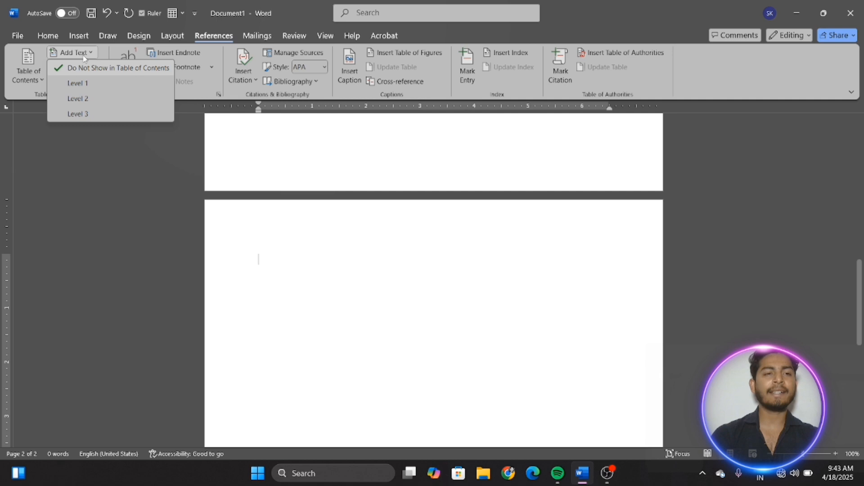
{"action": "left_click", "coordinate": [93, 83]}
{"action": "type", "text": "ch"}
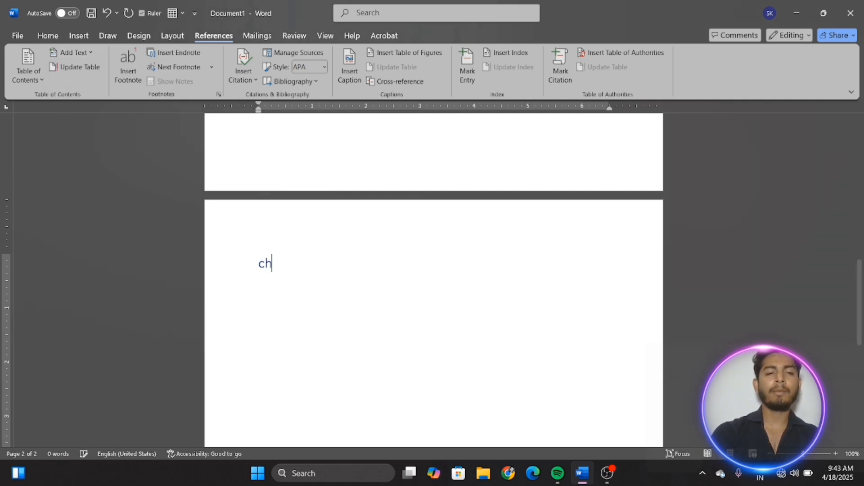
{"action": "type", "text": "apter - 1"}
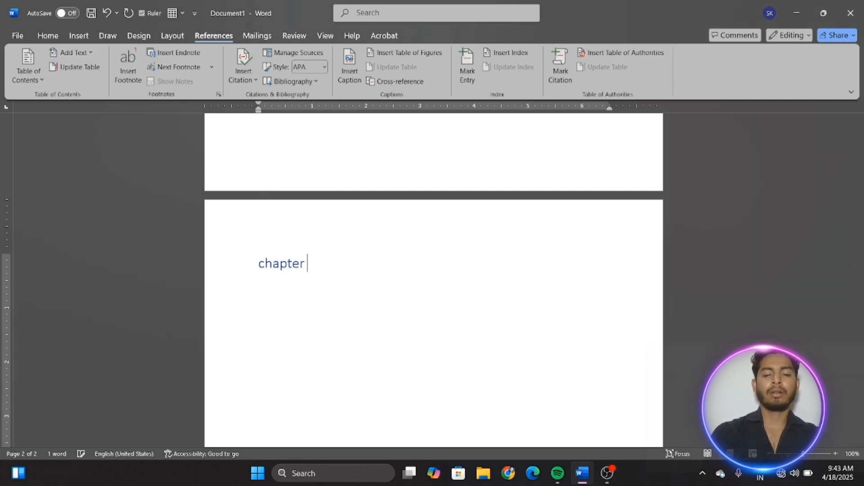
{"action": "key", "text": "Return"}
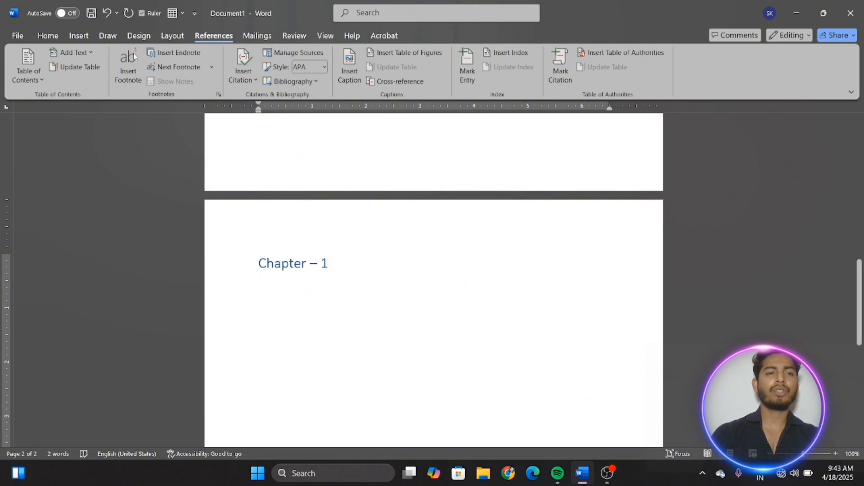
Add the Level 2 heading "What is computer ?" under Chapter – 1 and generate sample paragraphs beneath it with =rand()
{"action": "left_click", "coordinate": [89, 53]}
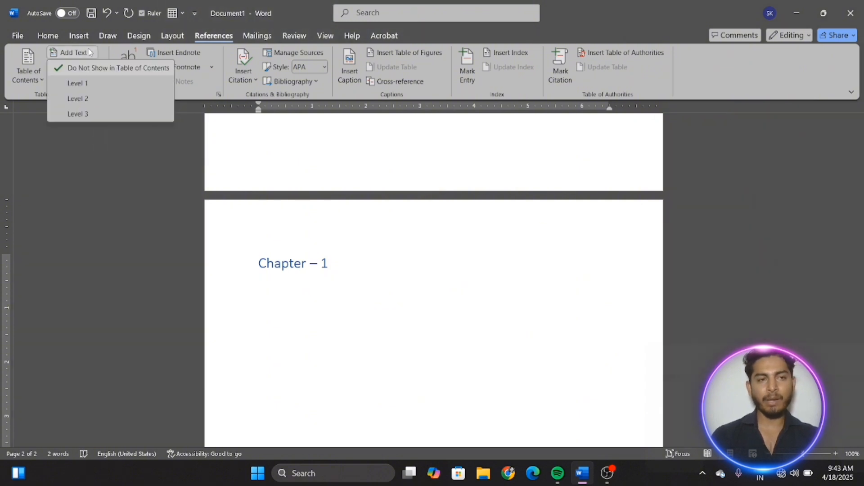
{"action": "left_click", "coordinate": [95, 104]}
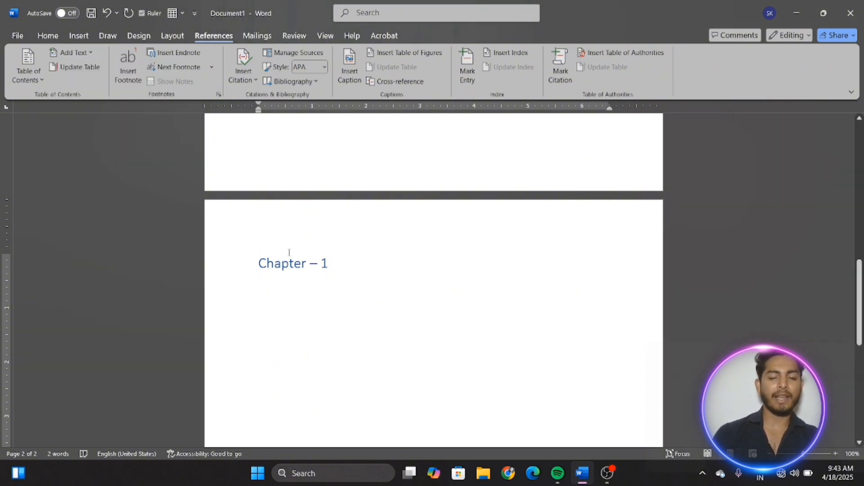
{"action": "type", "text": "What is"}
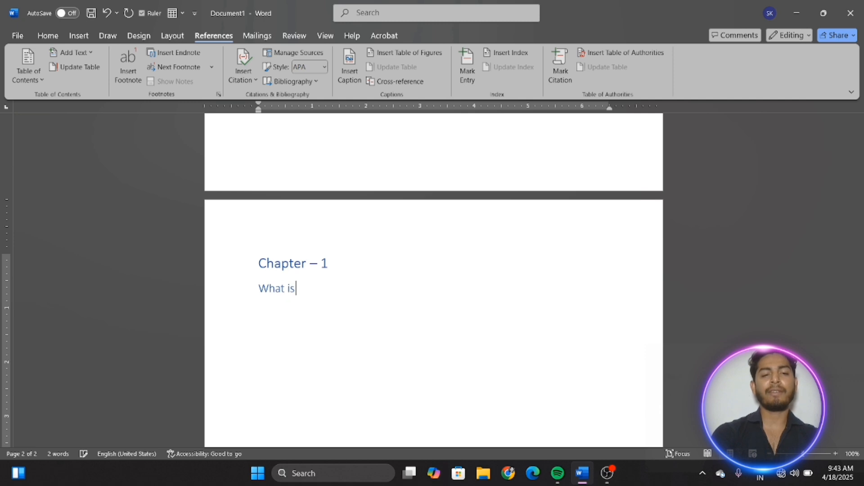
{"action": "type", "text": " computer ?"}
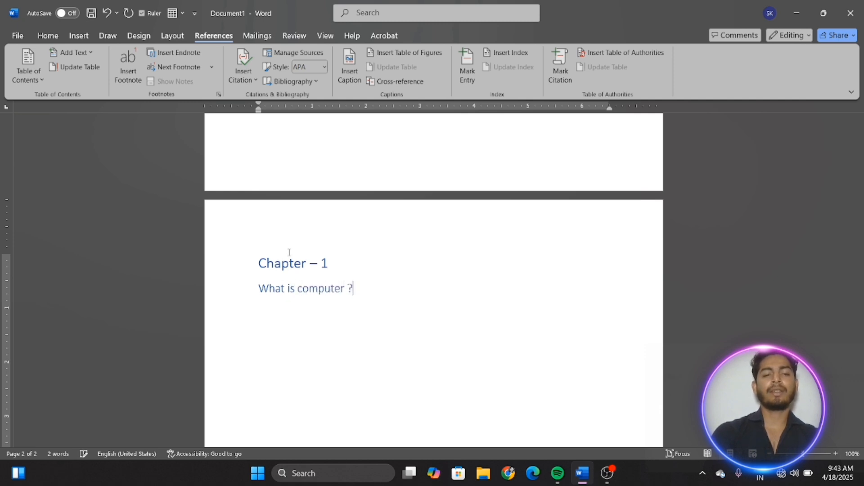
{"action": "key", "text": "Return"}
{"action": "type", "text": "=rand()"}
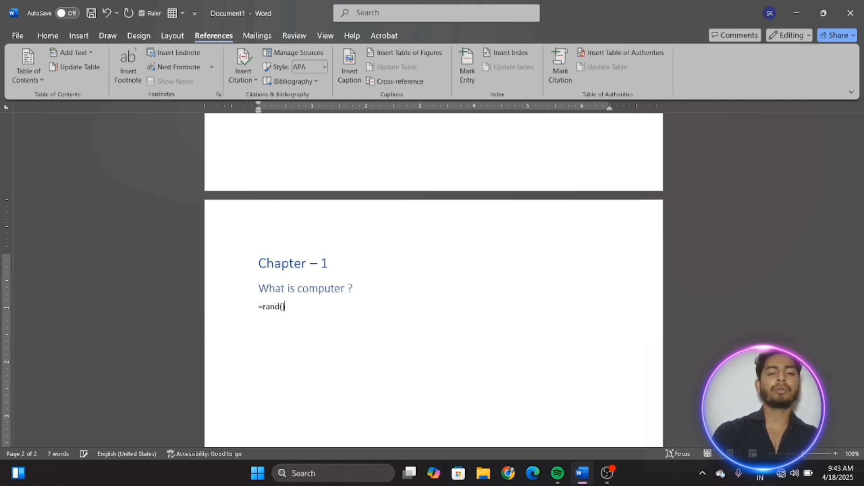
{"action": "key", "text": "Return"}
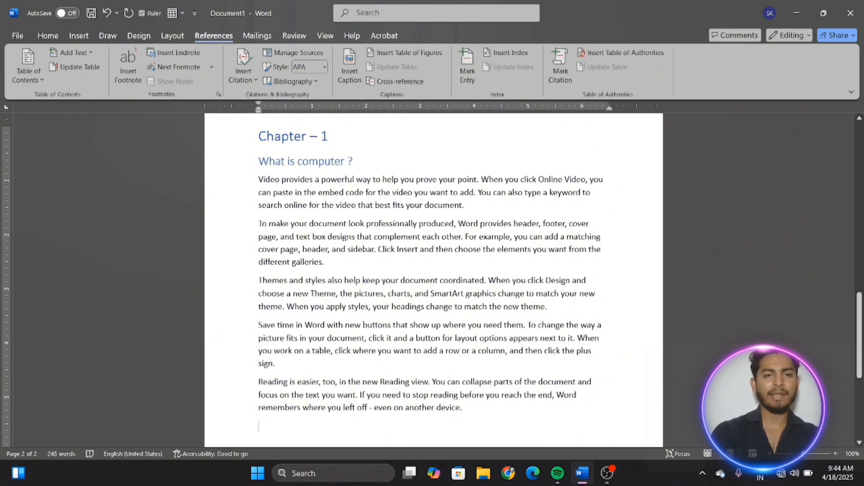
Add the Level 2 table of contents heading "What is hardware ?" after the sample paragraphs
{"action": "left_click", "coordinate": [74, 52]}
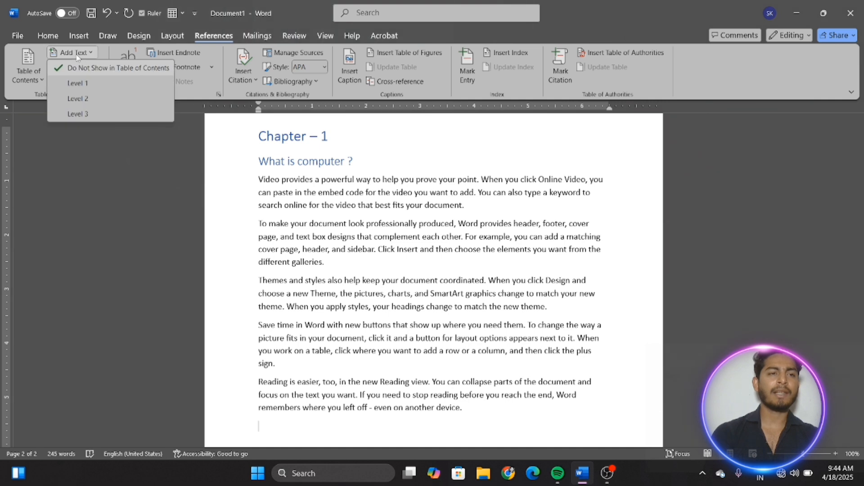
{"action": "left_click", "coordinate": [93, 104]}
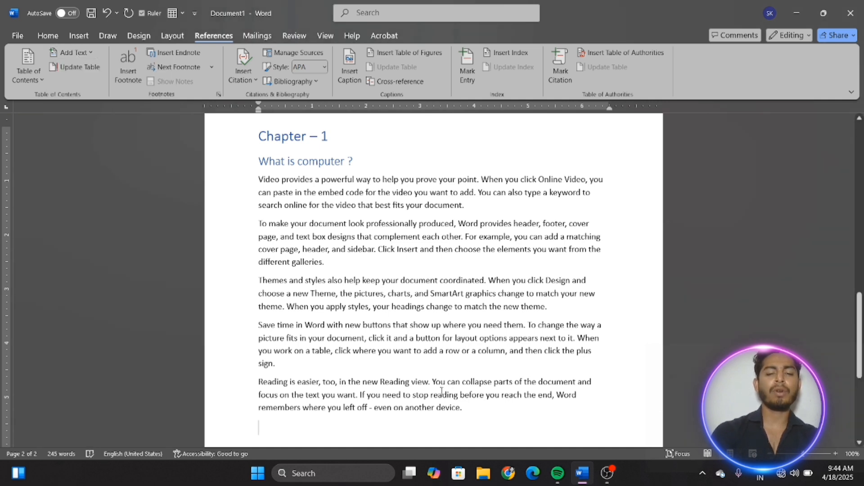
{"action": "type", "text": "What is ha"}
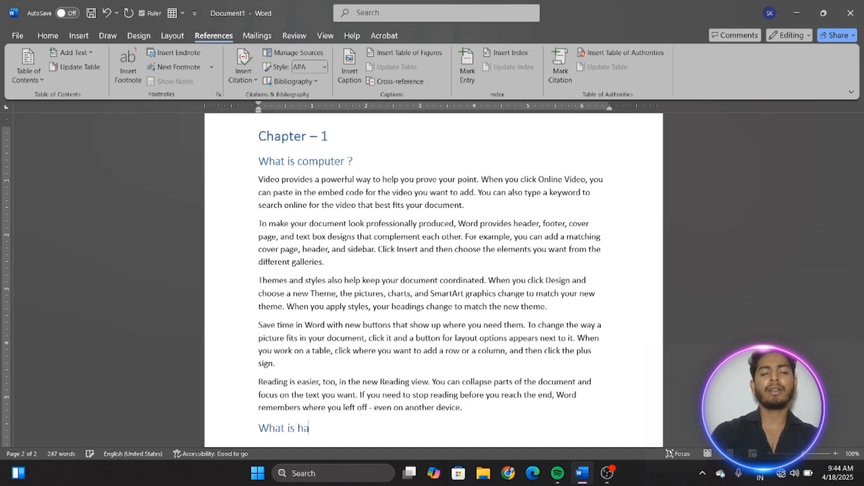
{"action": "type", "text": "red"}
{"action": "key", "text": "BackSpace"}
{"action": "key", "text": "BackSpace"}
{"action": "type", "text": "dware"}
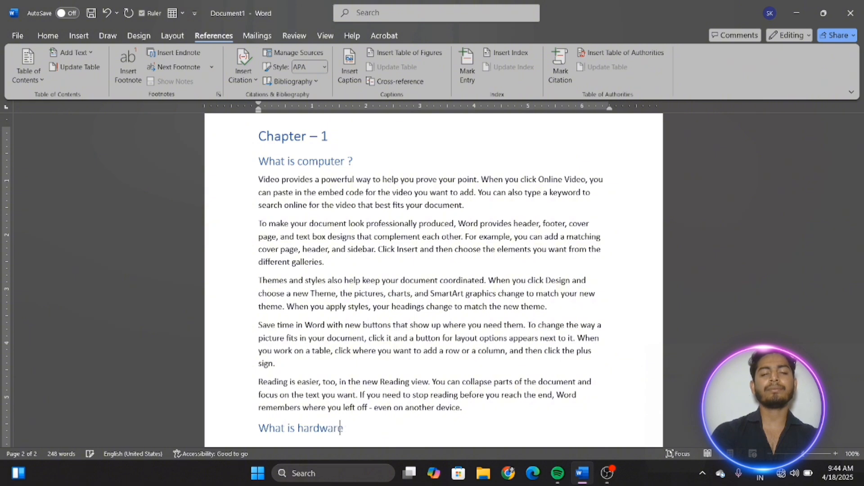
{"action": "type", "text": " ?"}
{"action": "key", "text": "Return"}
Generate sample paragraphs under the "What is hardware ?" heading with =rand()
{"action": "type", "text": "="}
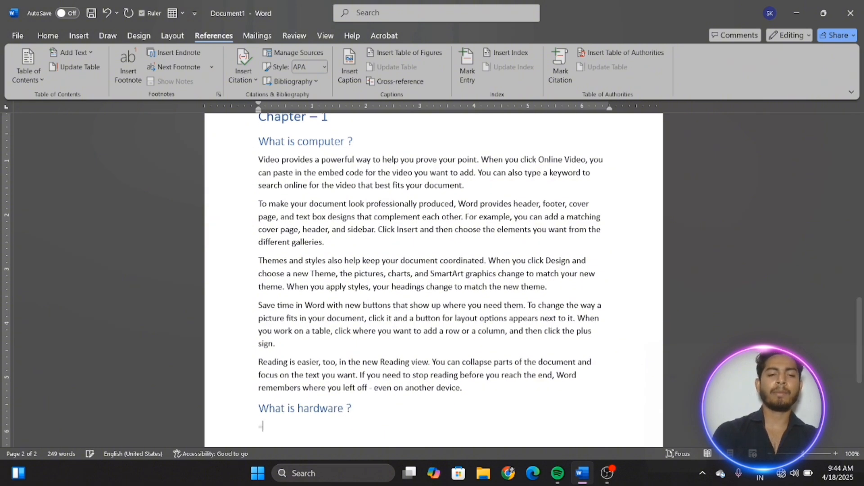
{"action": "type", "text": "rand()"}
{"action": "key", "text": "Return"}
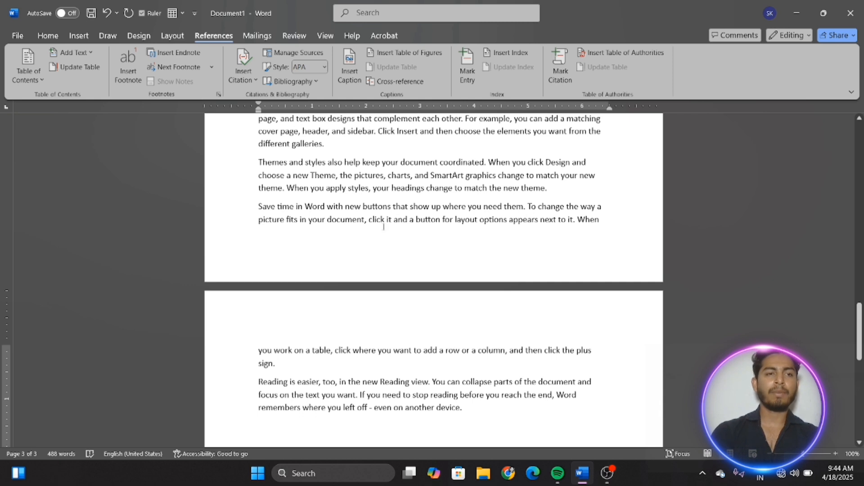
Add the Level 3 heading "How many types of hardware ?" and generate sample paragraphs beneath it with =rand()
{"action": "left_click", "coordinate": [72, 52]}
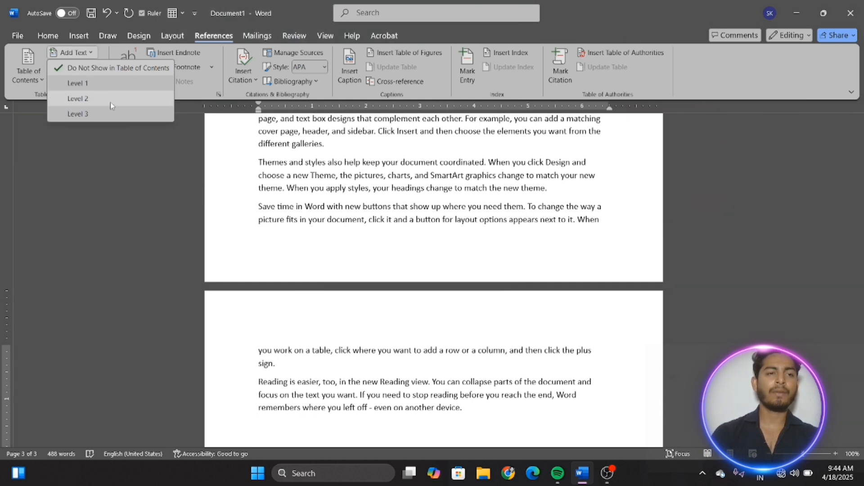
{"action": "left_click", "coordinate": [311, 240]}
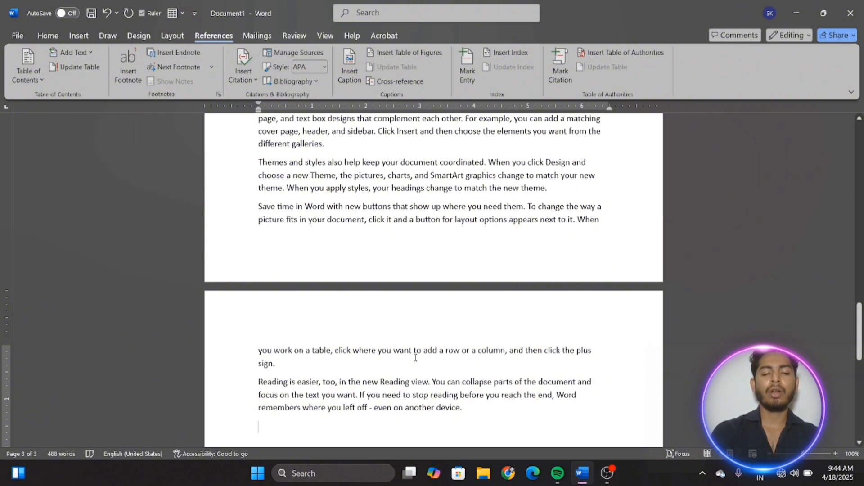
{"action": "type", "text": "How many ty"}
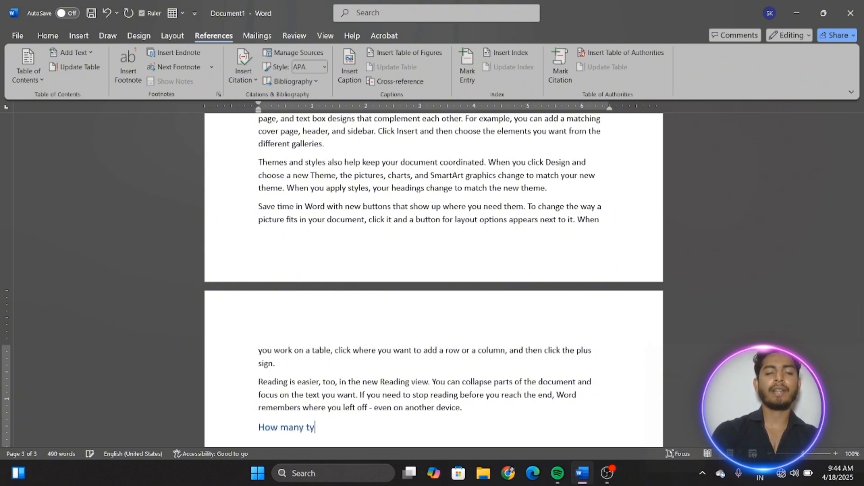
{"action": "type", "text": "pes of har"}
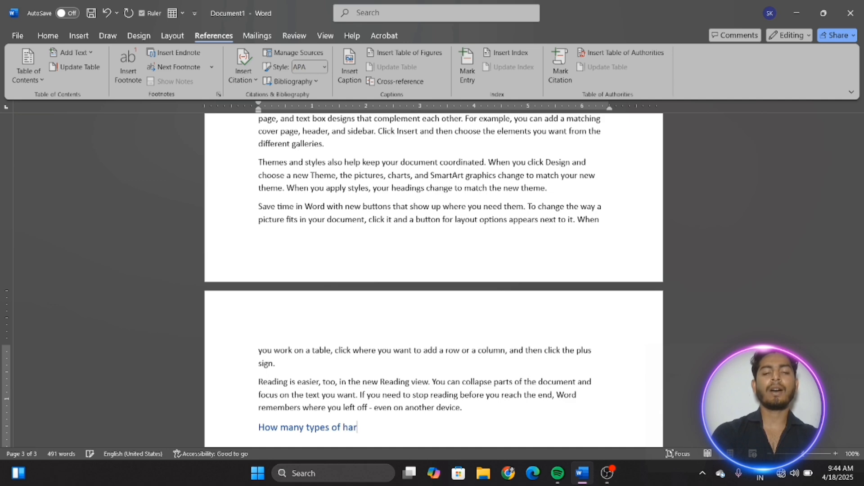
{"action": "type", "text": "dware"}
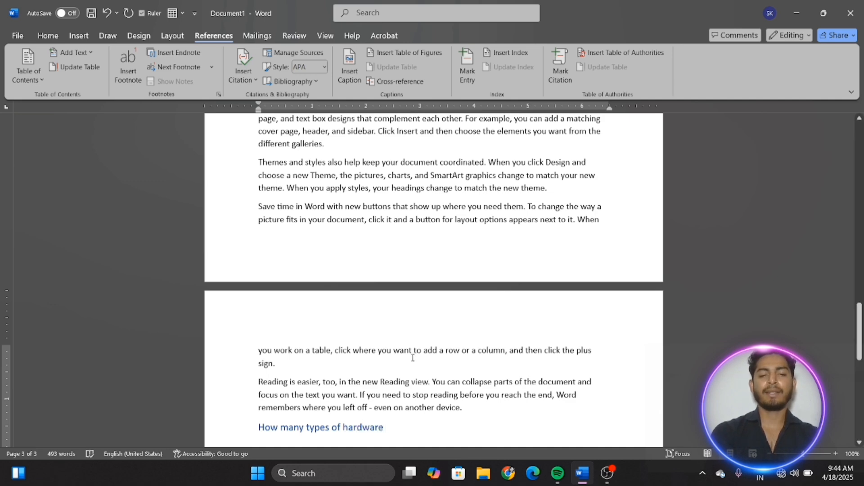
{"action": "type", "text": " ?=rand()"}
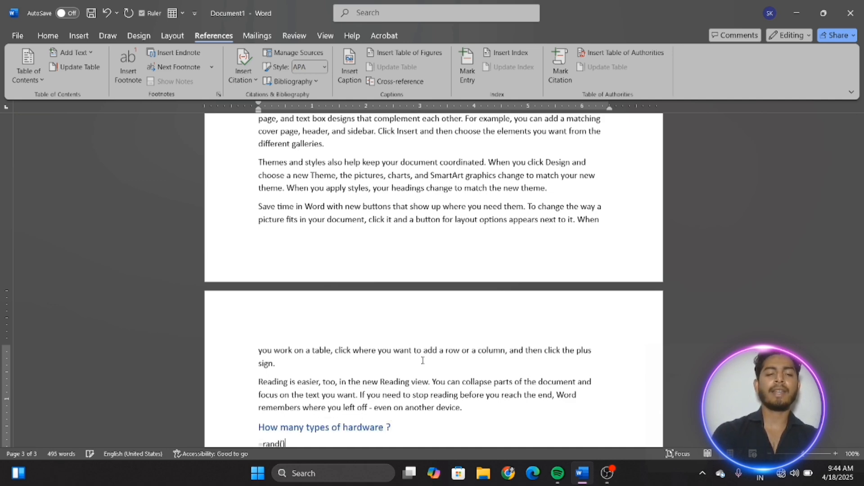
{"action": "key", "text": "Return"}
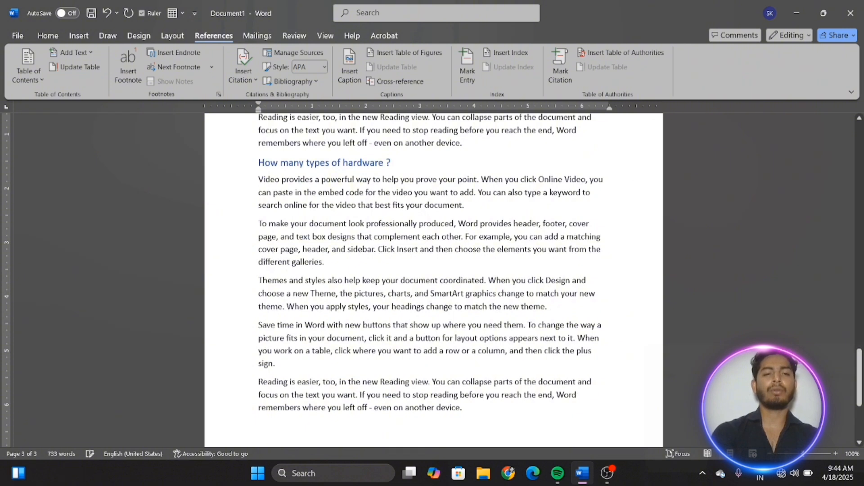
Add the heading "Chapter – 2" at the end of the document as table of contents Level 1 text
{"action": "left_click", "coordinate": [71, 52]}
{"action": "left_click", "coordinate": [93, 84]}
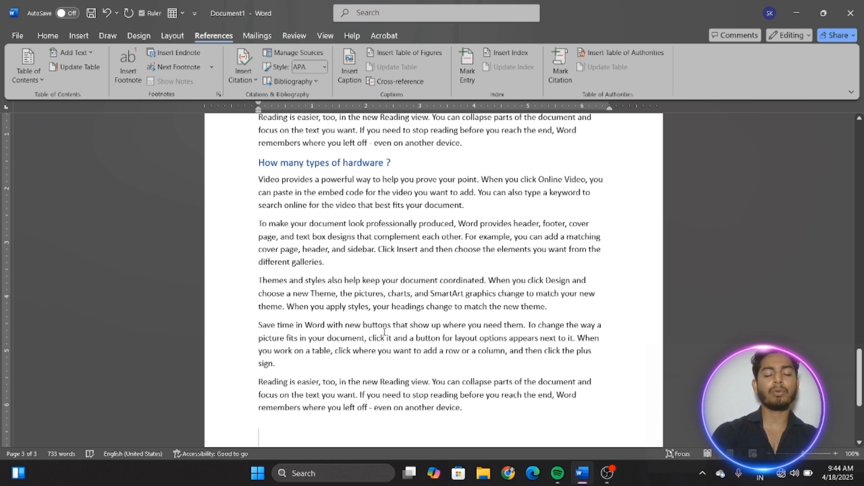
{"action": "type", "text": "chaper"}
{"action": "key", "text": "BackSpace"}
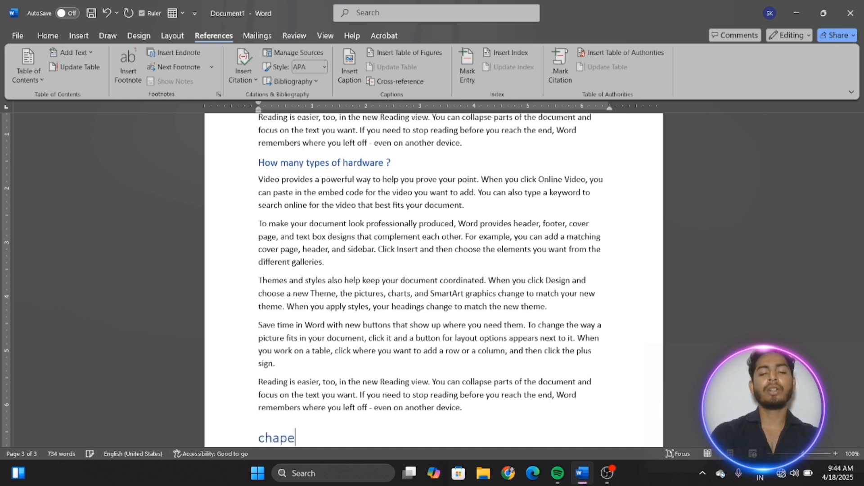
{"action": "key", "text": "BackSpace"}
{"action": "type", "text": "ter- 1"}
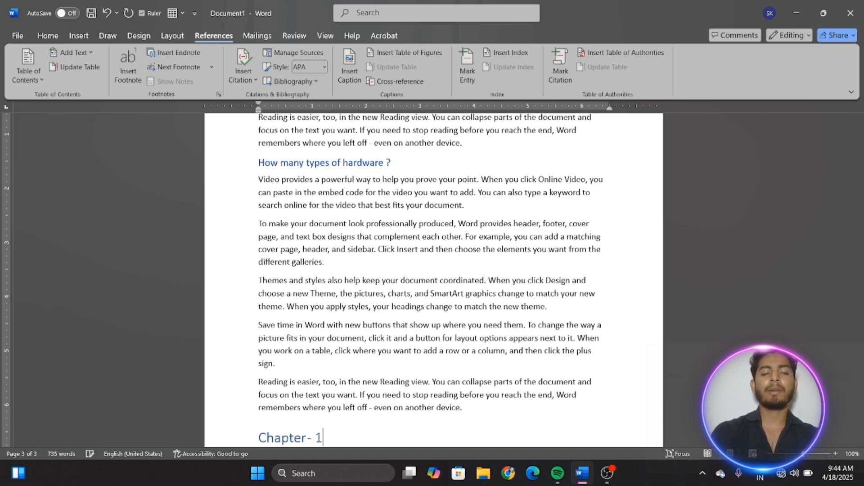
{"action": "key", "text": "BackSpace"}
{"action": "type", "text": "2"}
{"action": "key", "text": "Return"}
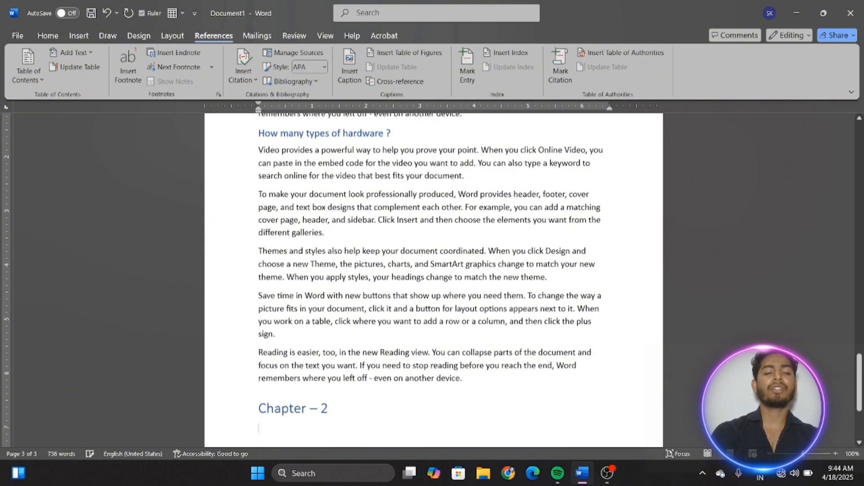
Add the Level 2 table of contents heading "What is software" under "Chapter – 2"
{"action": "left_click", "coordinate": [91, 53]}
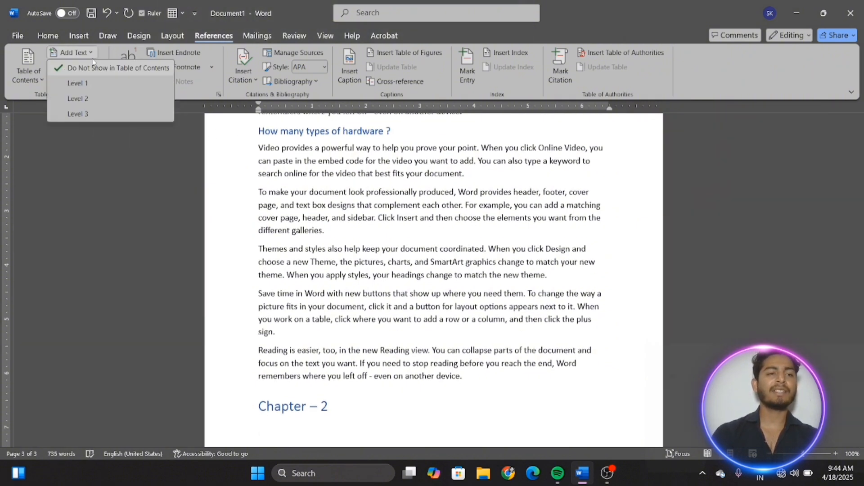
{"action": "left_click", "coordinate": [99, 99]}
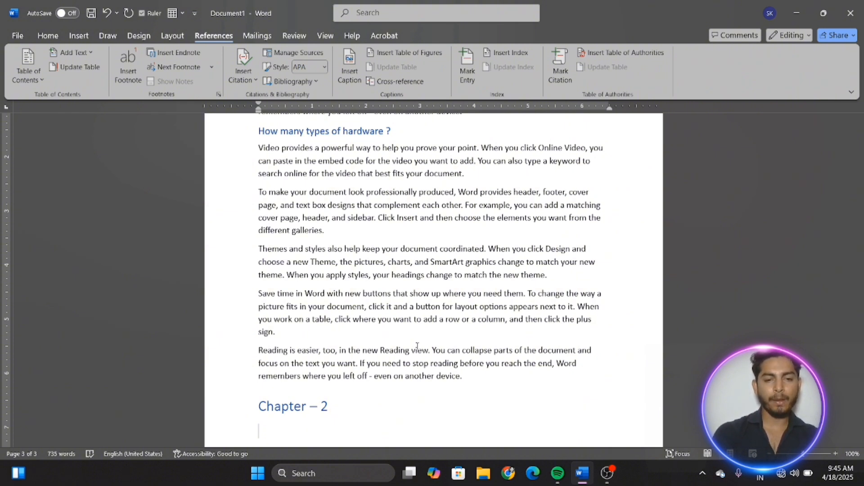
{"action": "type", "text": "What is so"}
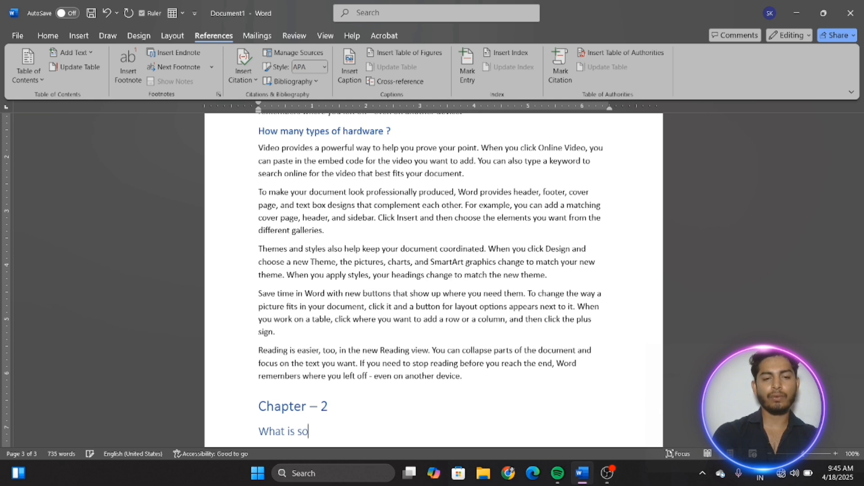
{"action": "type", "text": "ftware"}
{"action": "key", "text": "BackSpace"}
{"action": "key", "text": "BackSpace"}
{"action": "key", "text": "BackSpace"}
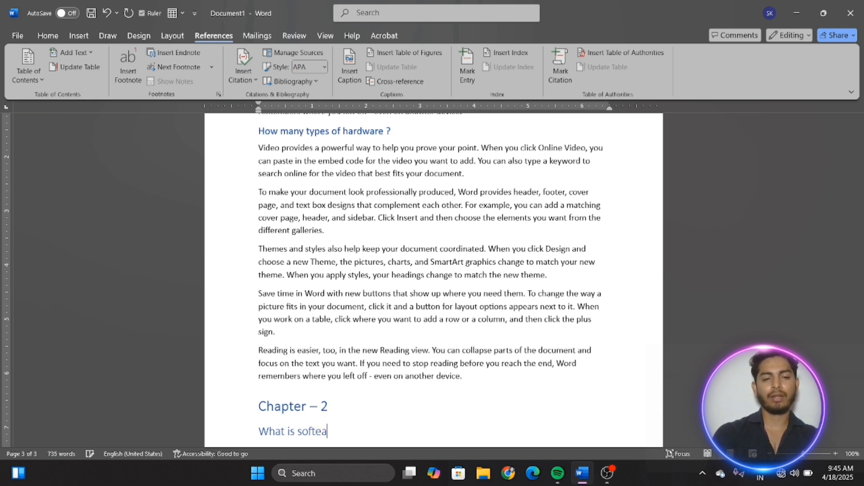
{"action": "type", "text": "are"}
{"action": "key", "text": "Return"}
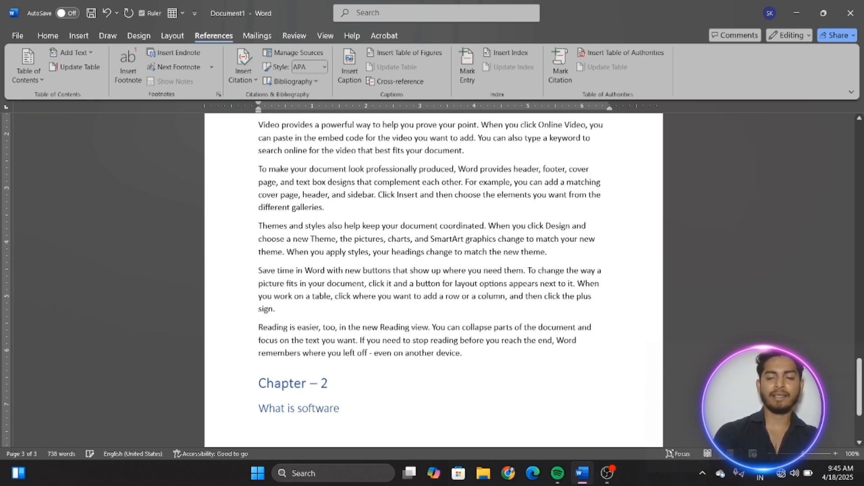
Generate sample paragraphs under the "What is software" heading with =rand()
{"action": "type", "text": "=rand(0"}
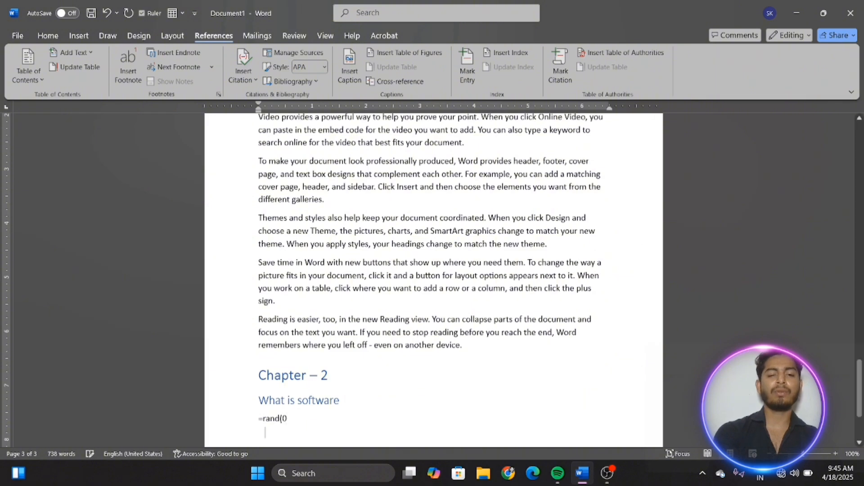
{"action": "key", "text": "BackSpace"}
{"action": "type", "text": ")"}
{"action": "key", "text": "Return"}
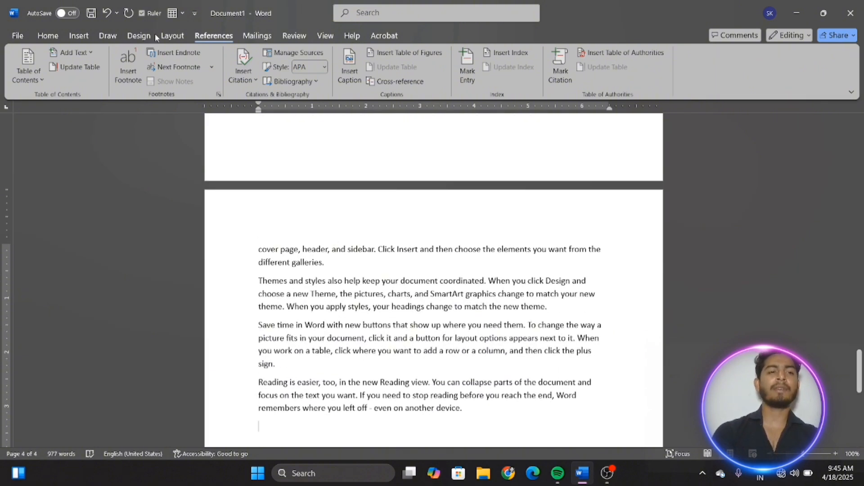
Add the Level 3 table of contents heading "How many types of software ?" after the sample paragraphs
{"action": "left_click", "coordinate": [72, 53]}
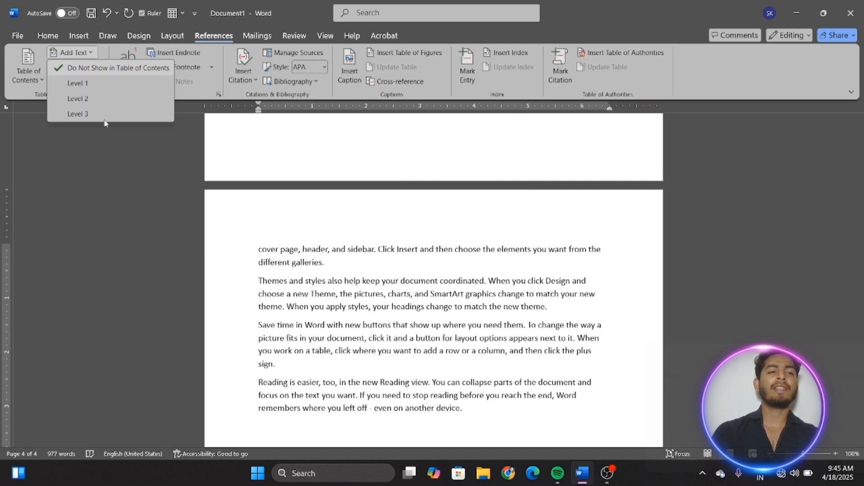
{"action": "left_click", "coordinate": [102, 117]}
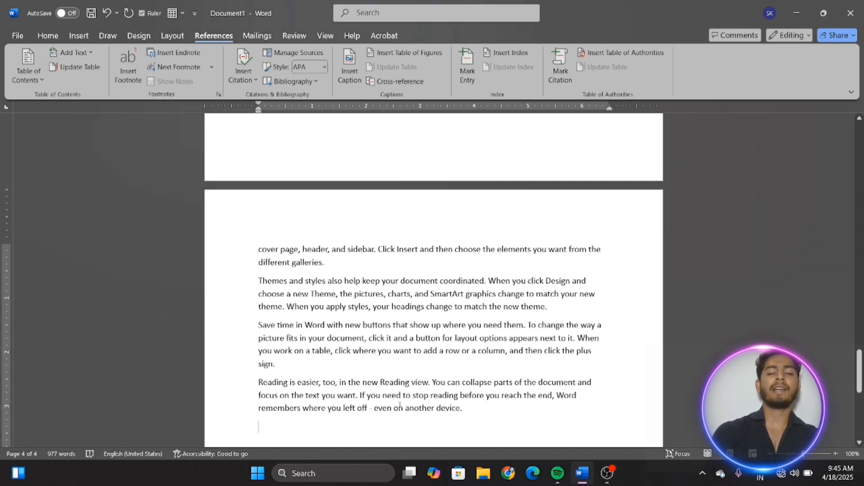
{"action": "type", "text": "How many"}
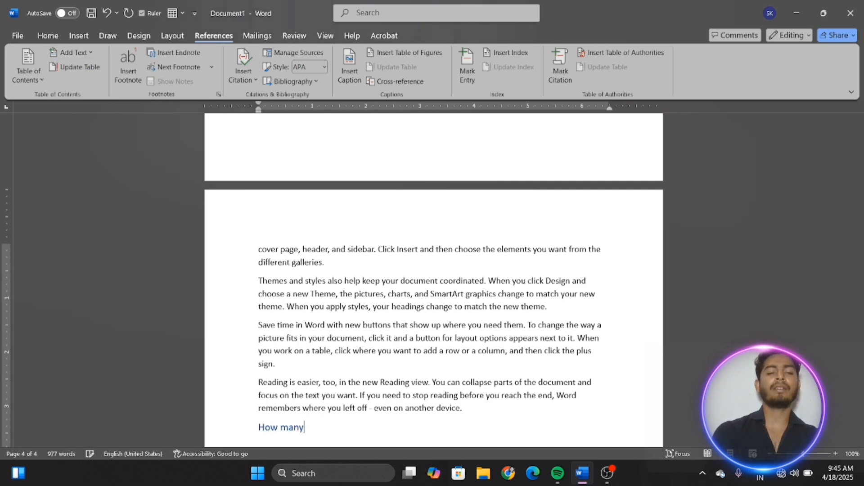
{"action": "type", "text": " types"}
{"action": "key", "text": "BackSpace"}
{"action": "key", "text": "BackSpace"}
{"action": "key", "text": "BackSpace"}
{"action": "type", "text": "p"}
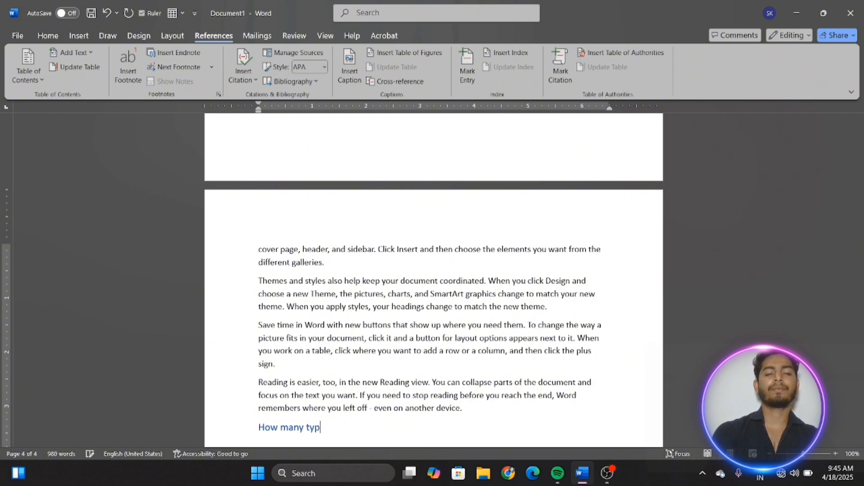
{"action": "type", "text": "es of softw"}
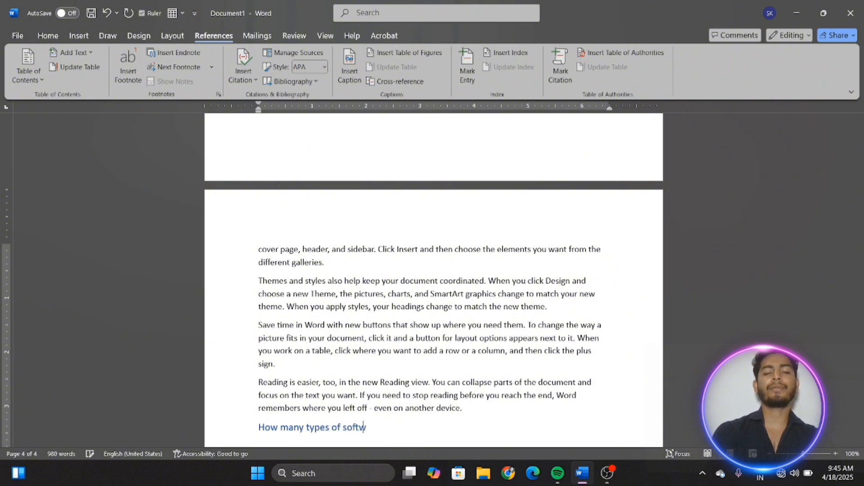
{"action": "type", "text": "are ?"}
{"action": "key", "text": "Return"}
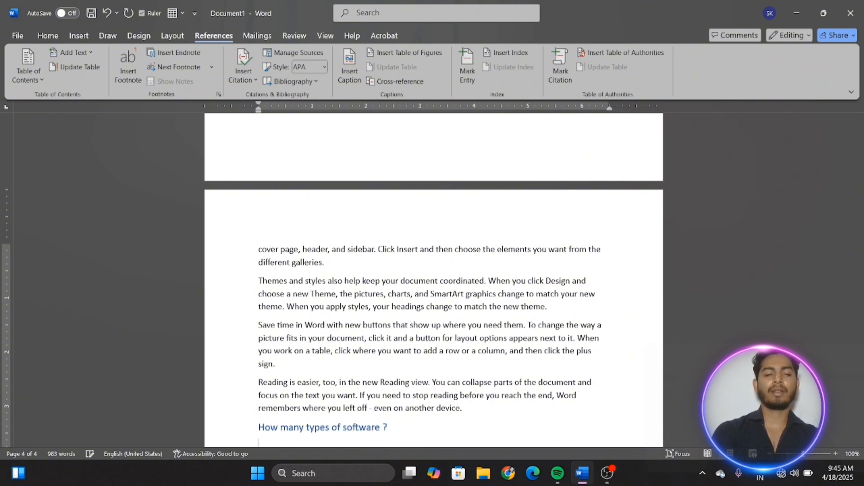
Generate sample paragraphs under the "How many types of software ?" heading with =rand()
{"action": "type", "text": "ra"}
{"action": "key", "text": "BackSpace"}
{"action": "key", "text": "BackSpace"}
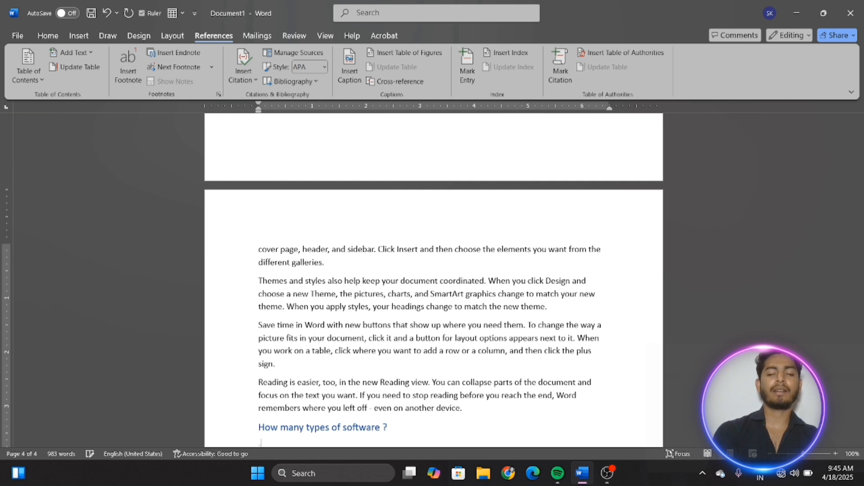
{"action": "type", "text": "=ra"}
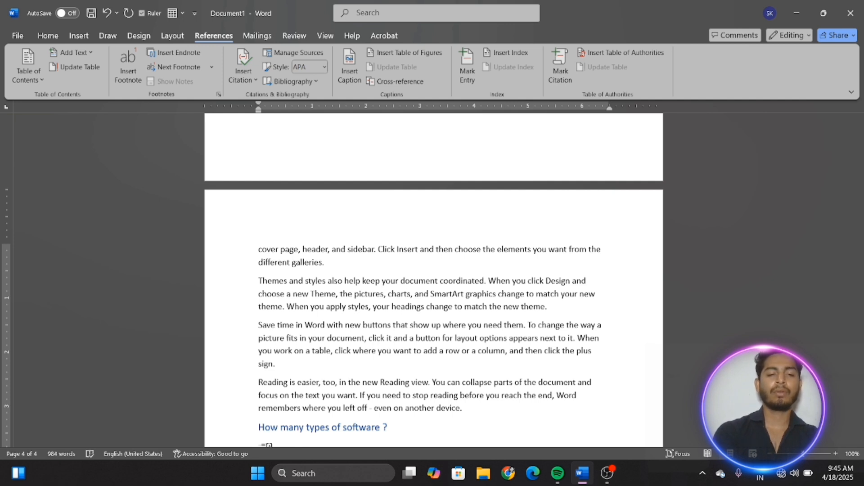
{"action": "key", "text": "BackSpace"}
{"action": "key", "text": "BackSpace"}
{"action": "key", "text": "BackSpace"}
{"action": "type", "text": "=rand"}
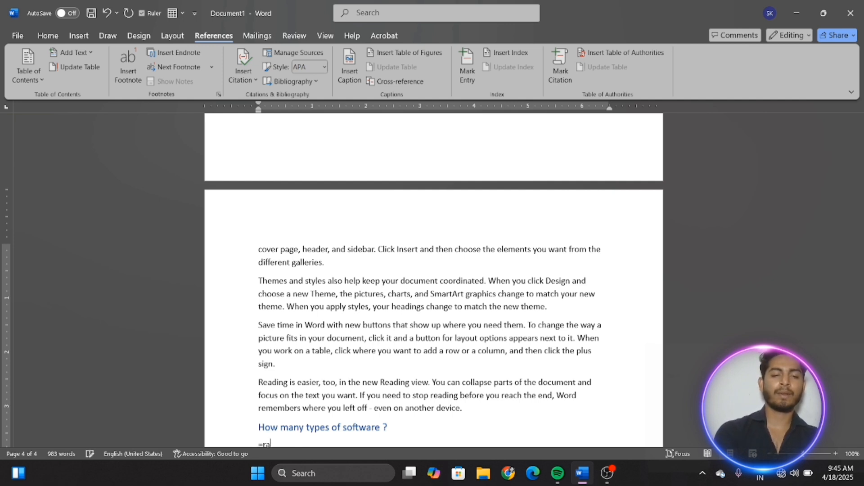
{"action": "key", "text": "Return"}
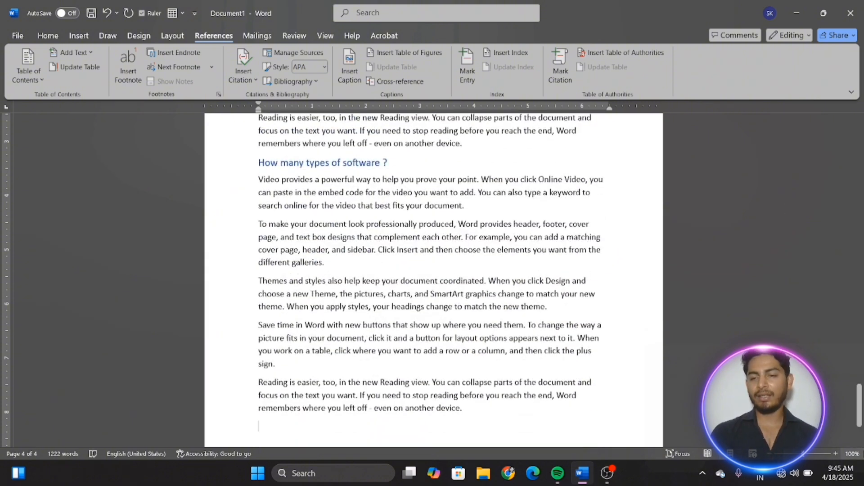
Insert an Automatic Table 1 table of contents on the blank first page of the document
{"action": "left_click", "coordinate": [835, 454]}
{"action": "left_click", "coordinate": [836, 453]}
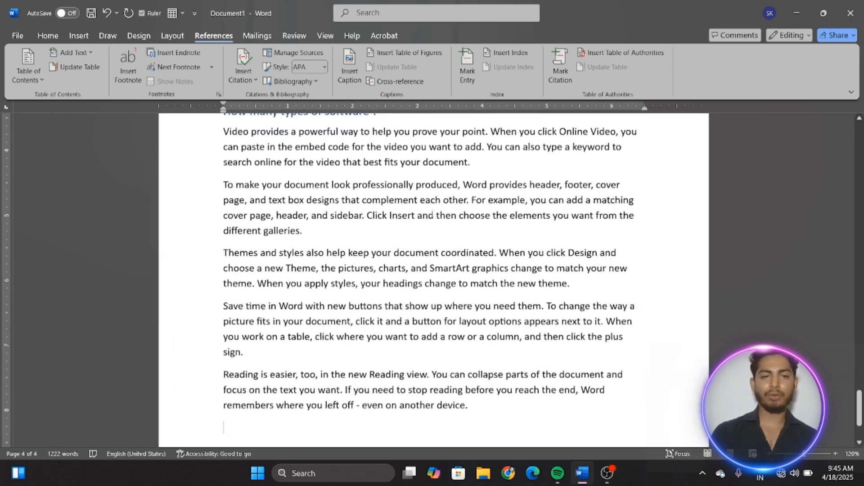
{"action": "scroll", "coordinate": [521, 376], "scroll_direction": "up", "scroll_amount": 10}
{"action": "scroll", "coordinate": [521, 376], "scroll_direction": "up", "scroll_amount": 15}
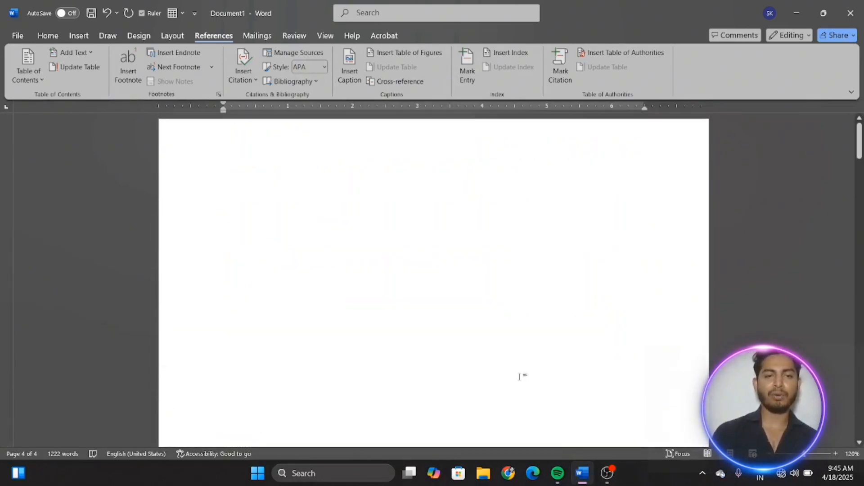
{"action": "left_click", "coordinate": [232, 154]}
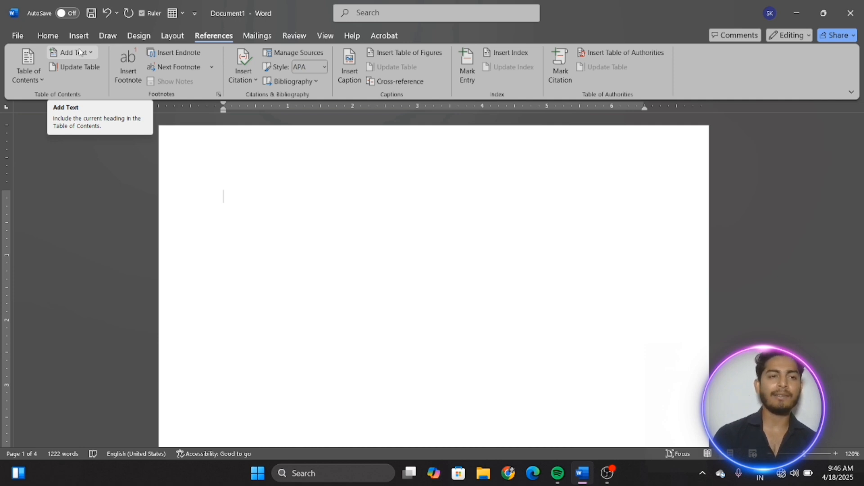
{"action": "left_click", "coordinate": [41, 82]}
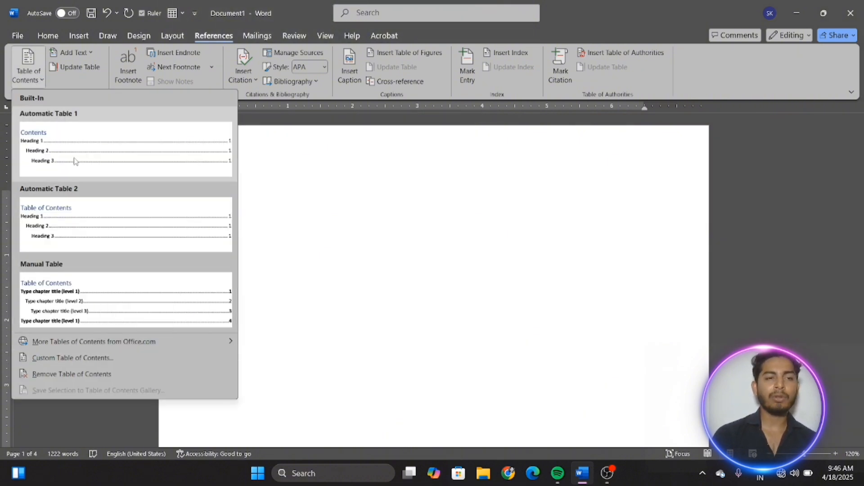
{"action": "left_click", "coordinate": [128, 166]}
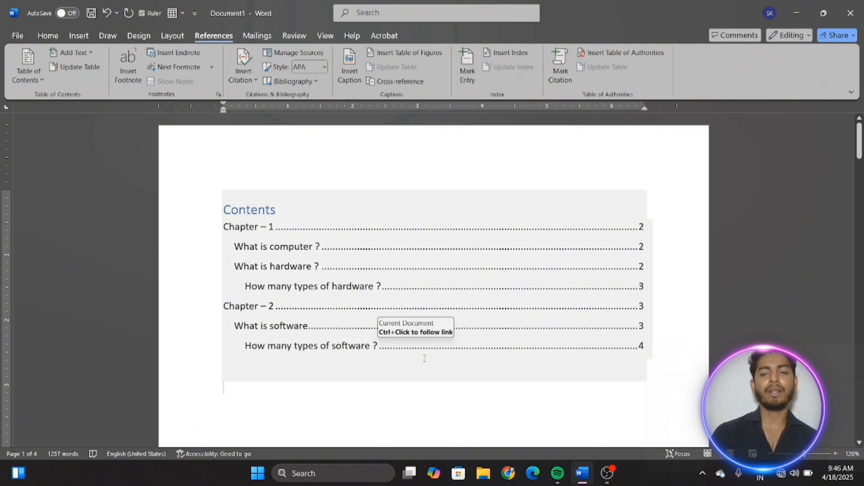
Follow the contents link to "How many types of software ?" and change the "What is software" heading above it to "What is memory"
{"action": "left_click", "coordinate": [332, 346], "text": "ctrl"}
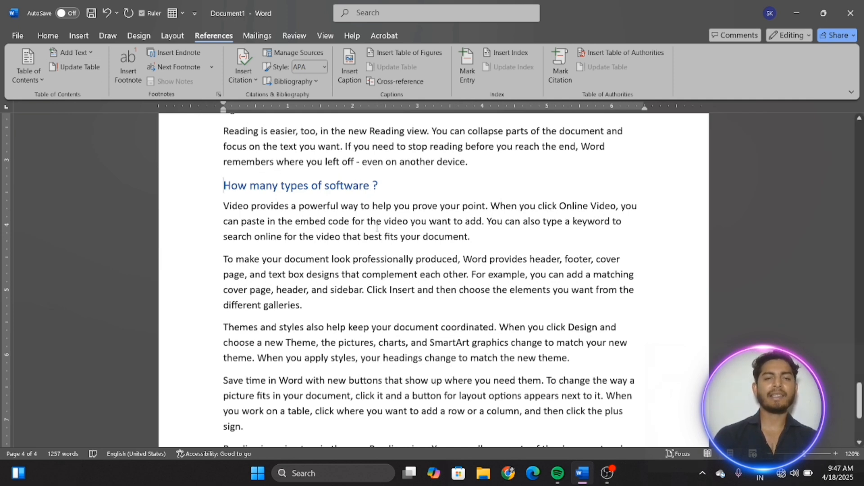
{"action": "scroll", "coordinate": [322, 222], "scroll_direction": "up", "scroll_amount": 8}
{"action": "left_click_drag", "start_coordinate": [322, 220], "coordinate": [276, 219]}
{"action": "key", "text": "BackSpace"}
{"action": "key", "text": "BackSpace"}
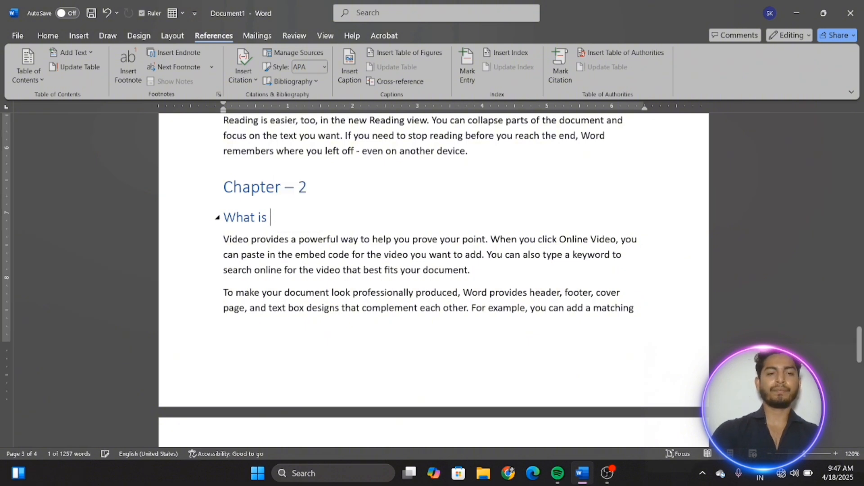
{"action": "type", "text": "memory,"}
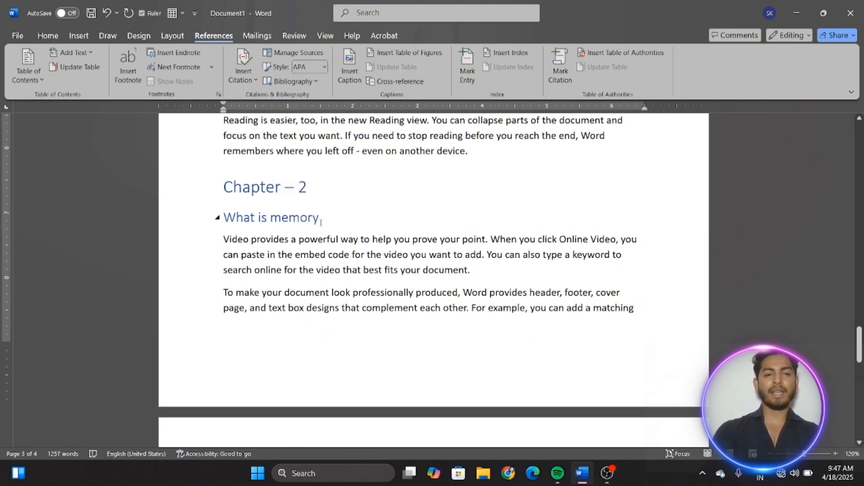
{"action": "key", "text": "BackSpace"}
Update the entire table of contents on the first page to reflect the edited heading
{"action": "scroll", "coordinate": [340, 228], "scroll_direction": "up", "scroll_amount": 20}
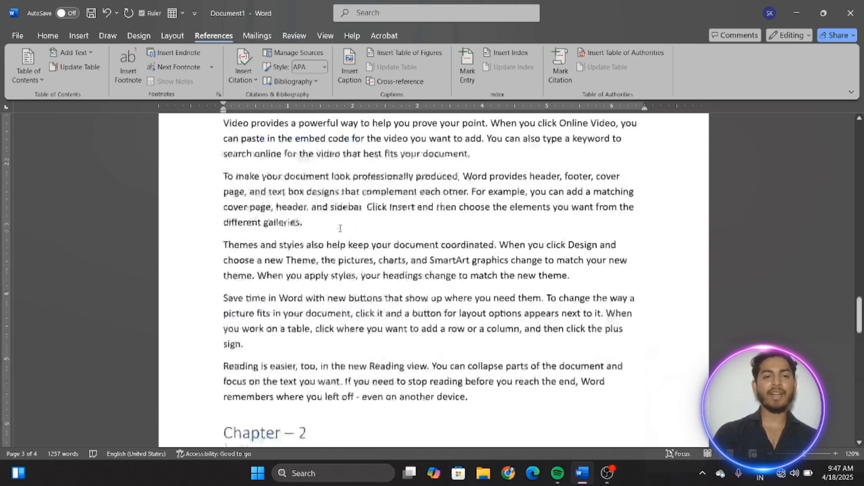
{"action": "scroll", "coordinate": [340, 228], "scroll_direction": "up", "scroll_amount": 3}
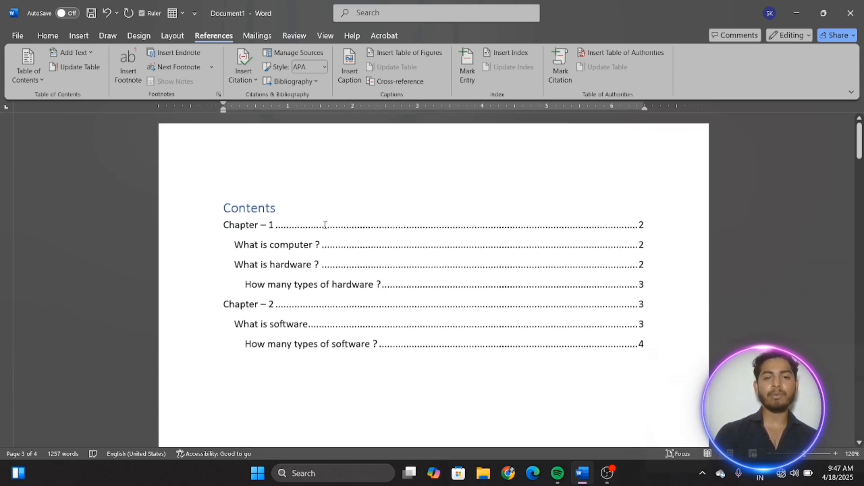
{"action": "left_click", "coordinate": [392, 357]}
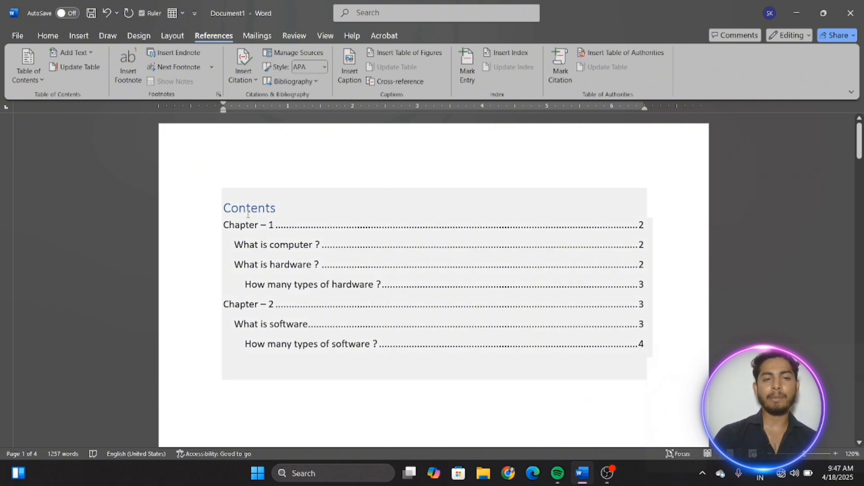
{"action": "left_click", "coordinate": [272, 263]}
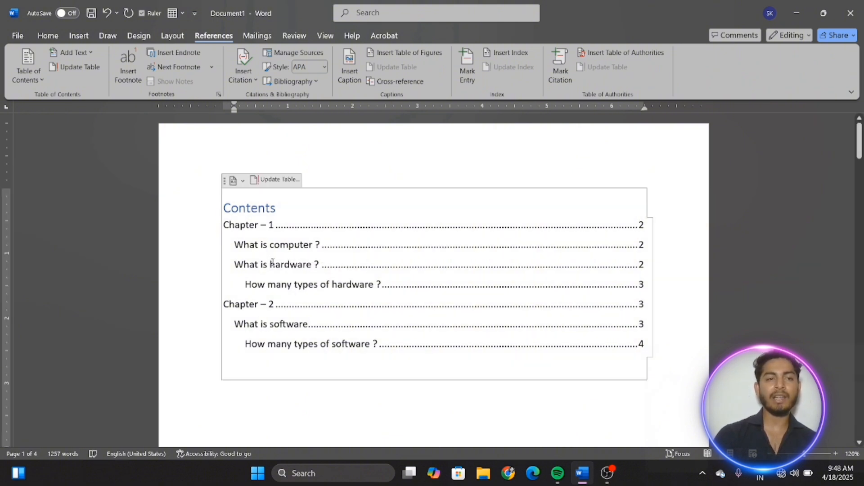
{"action": "left_click", "coordinate": [92, 69]}
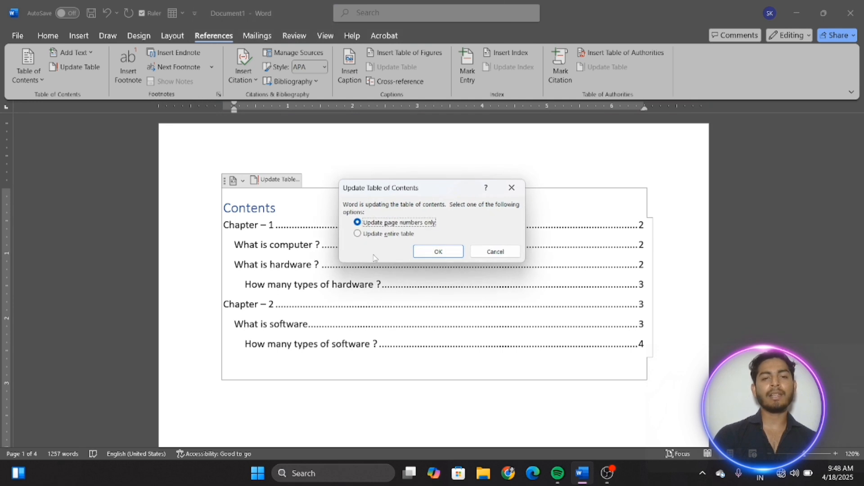
{"action": "left_click", "coordinate": [387, 234]}
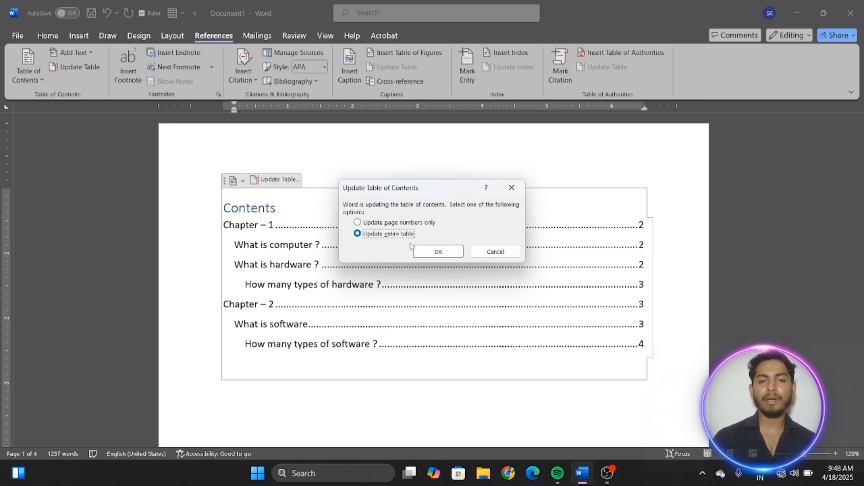
{"action": "left_click", "coordinate": [449, 261]}
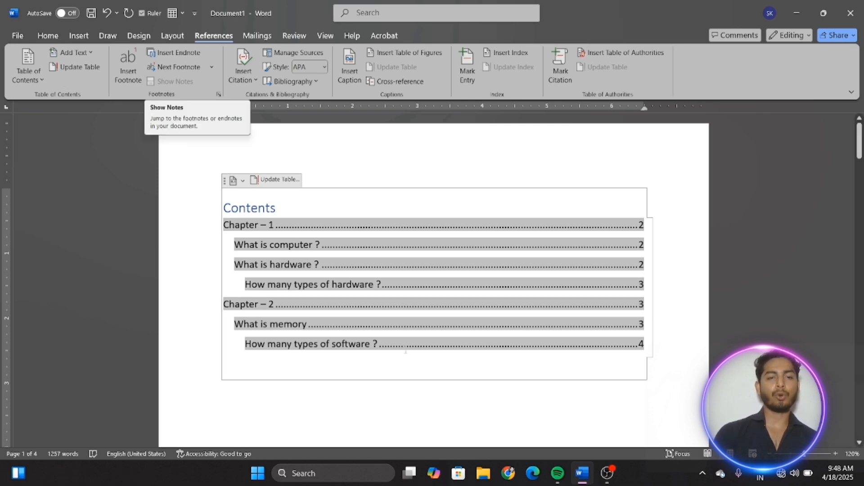
Insert a footnote after "computer" in the "What is computer ?" heading with the text "This is a footnote"
{"action": "scroll", "coordinate": [405, 349], "scroll_direction": "down", "scroll_amount": 6}
{"action": "scroll", "coordinate": [406, 350], "scroll_direction": "down", "scroll_amount": 7}
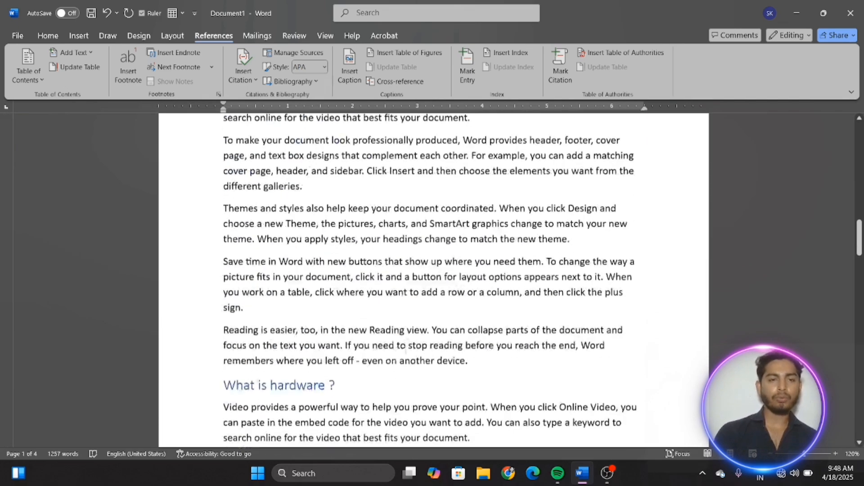
{"action": "scroll", "coordinate": [338, 140], "scroll_direction": "up", "scroll_amount": 3}
{"action": "left_click", "coordinate": [332, 159]}
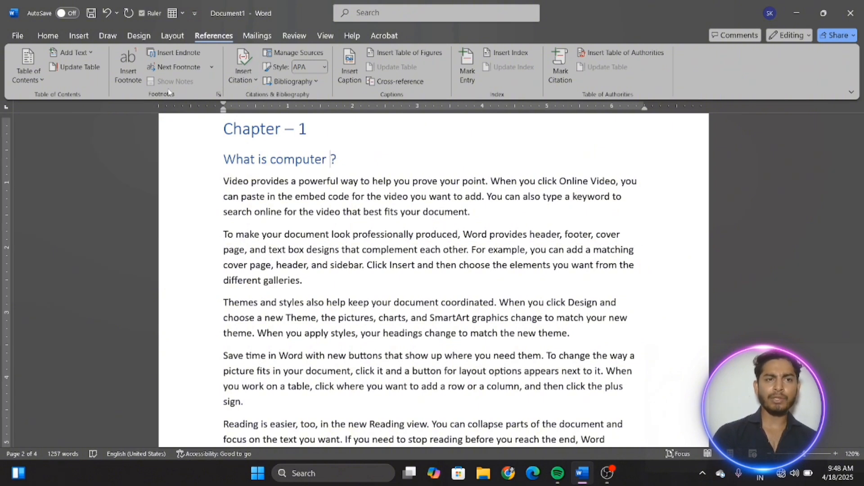
{"action": "left_click", "coordinate": [128, 65]}
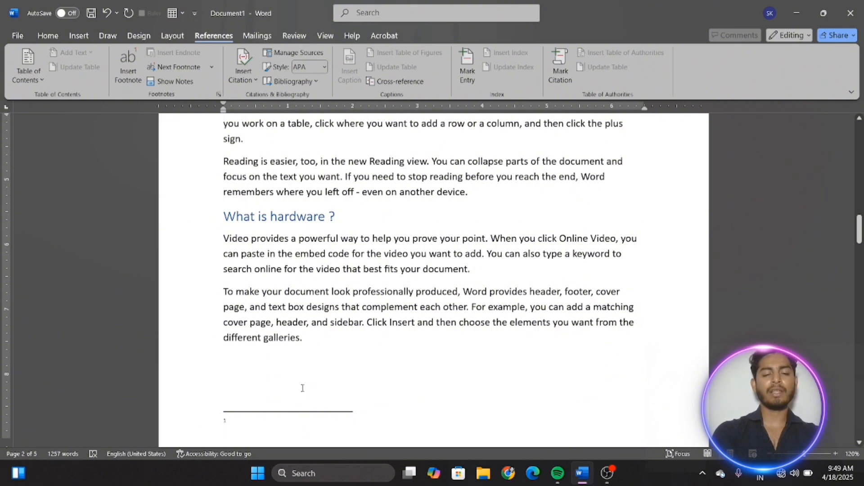
{"action": "type", "text": "This if"}
{"action": "key", "text": "BackSpace"}
{"action": "key", "text": "BackSpace"}
{"action": "key", "text": "BackSpace"}
{"action": "type", "text": "si s"}
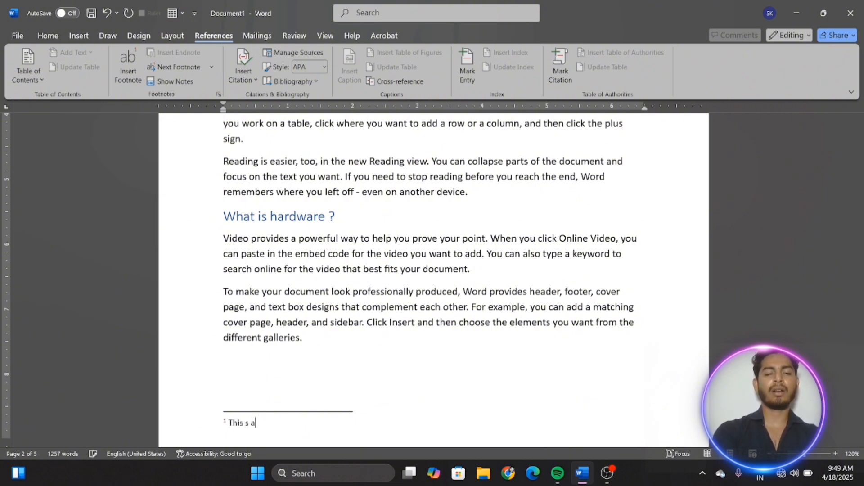
{"action": "key", "text": "BackSpace"}
{"action": "key", "text": "BackSpace"}
{"action": "key", "text": "BackSpace"}
{"action": "key", "text": "BackSpace"}
{"action": "type", "text": "is "}
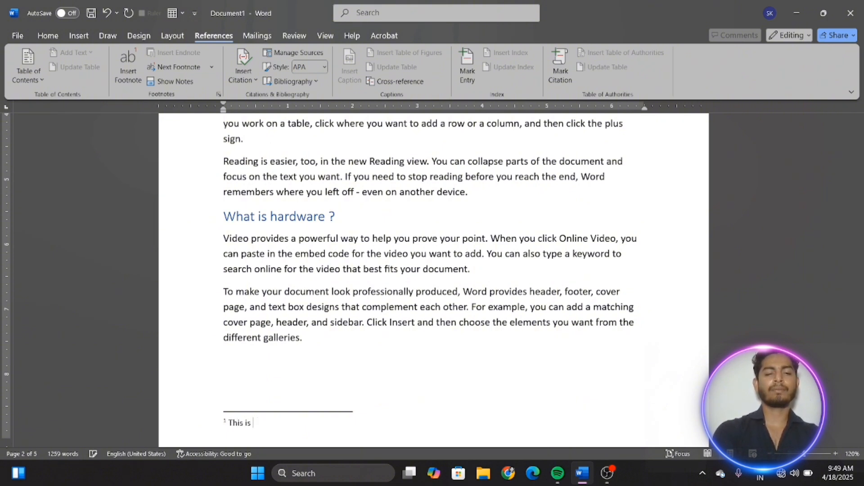
{"action": "type", "text": "a foot"}
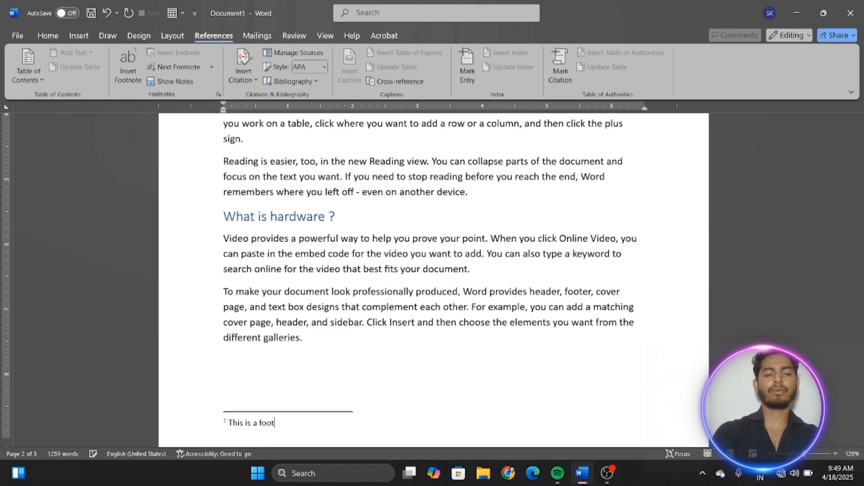
{"action": "type", "text": "note"}
Insert a footnote at the end of the "What is hardware ?" heading with the text "This is a second footnote"
{"action": "scroll", "coordinate": [340, 316], "scroll_direction": "up", "scroll_amount": 2}
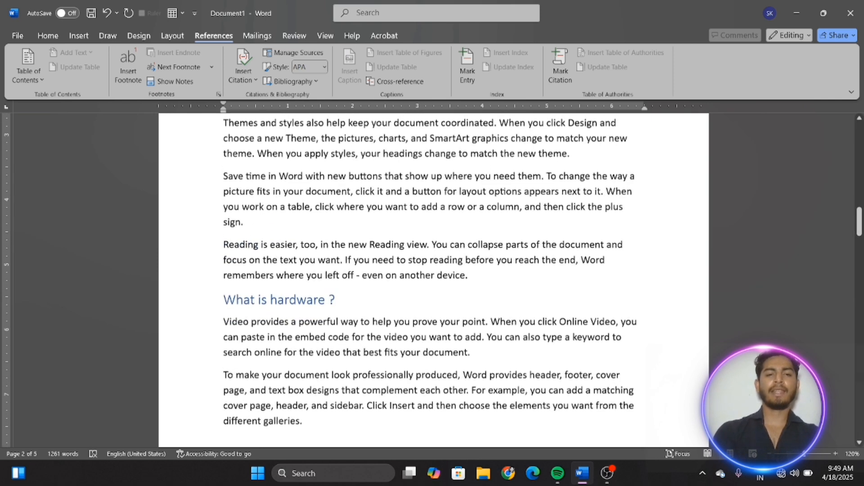
{"action": "left_click", "coordinate": [338, 303]}
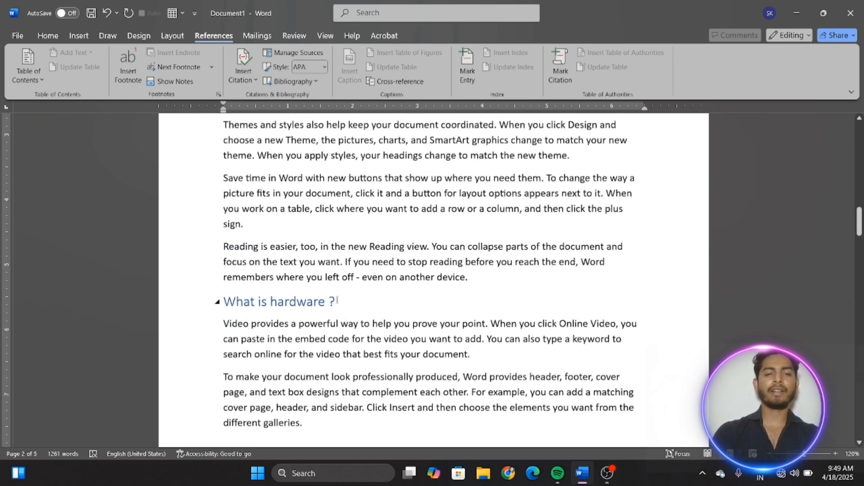
{"action": "left_click", "coordinate": [141, 68]}
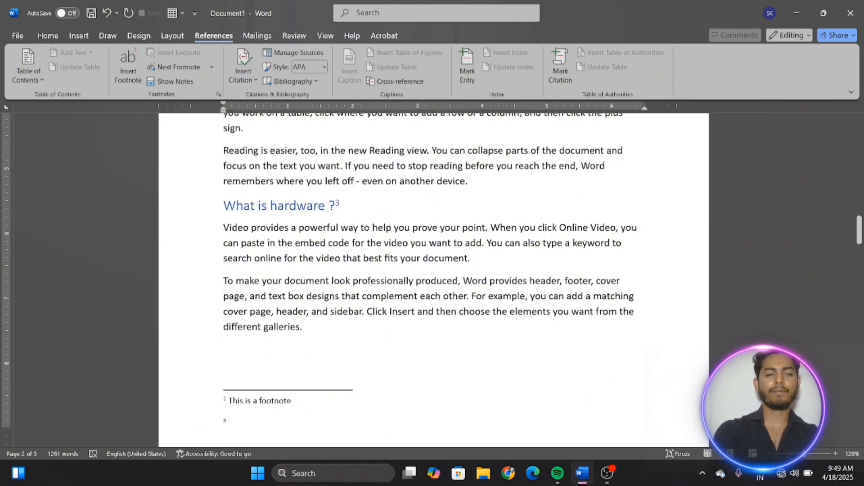
{"action": "type", "text": "This is s"}
{"action": "key", "text": "BackSpace"}
{"action": "type", "text": "a second"}
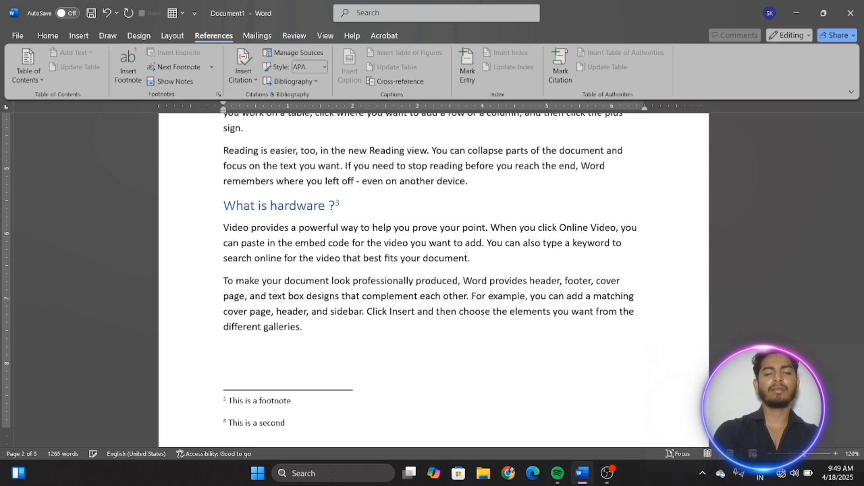
{"action": "type", "text": " footnote"}
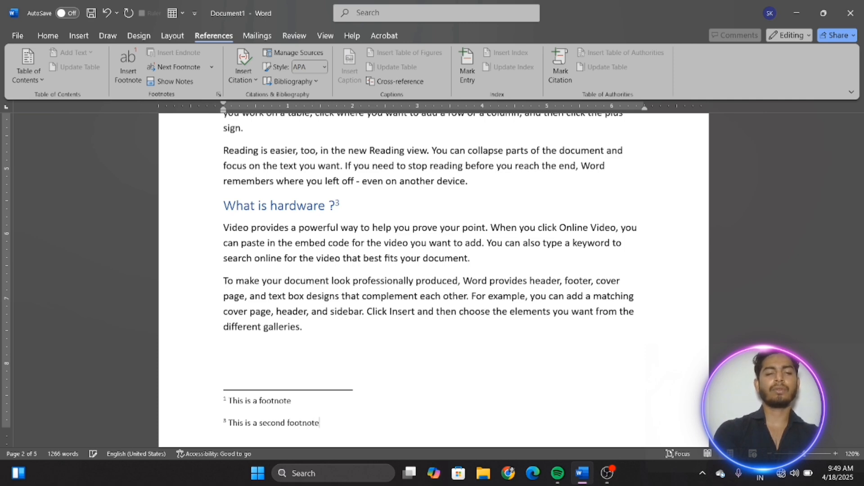
Insert an endnote after "different galleries." in the second paragraph under "What is computer" with the text "This is a endnote"
{"action": "scroll", "coordinate": [343, 251], "scroll_direction": "up", "scroll_amount": 3}
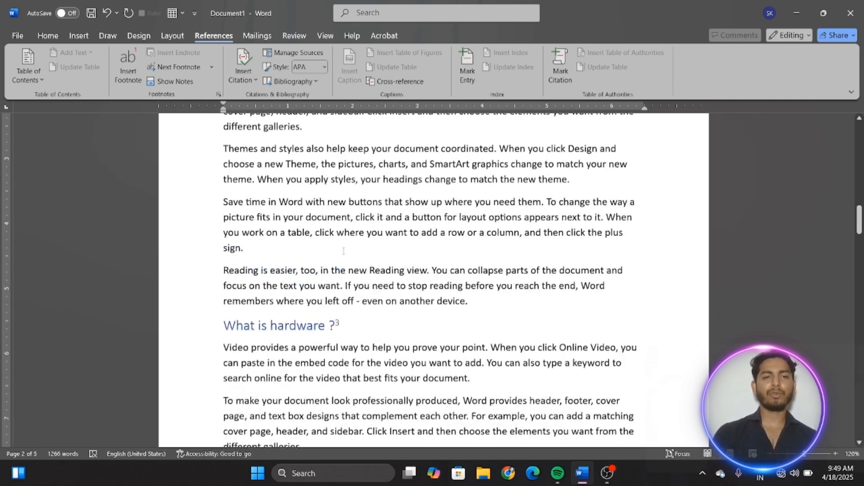
{"action": "scroll", "coordinate": [343, 251], "scroll_direction": "up", "scroll_amount": 2}
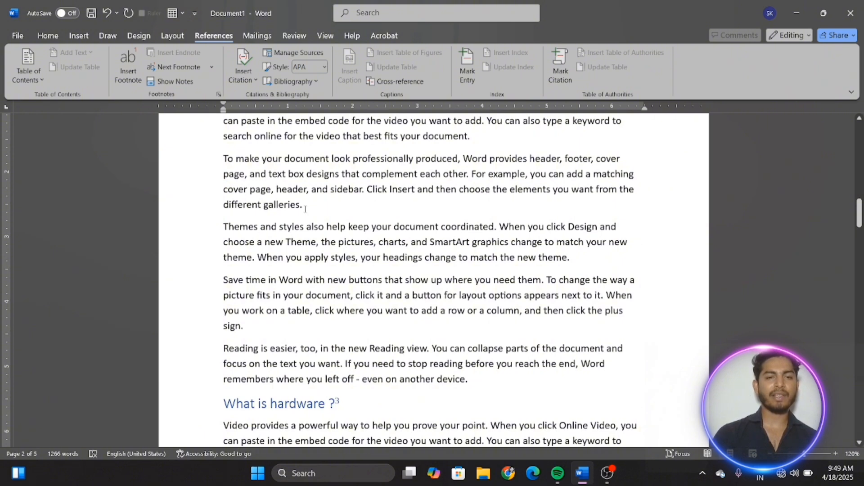
{"action": "left_click", "coordinate": [302, 206]}
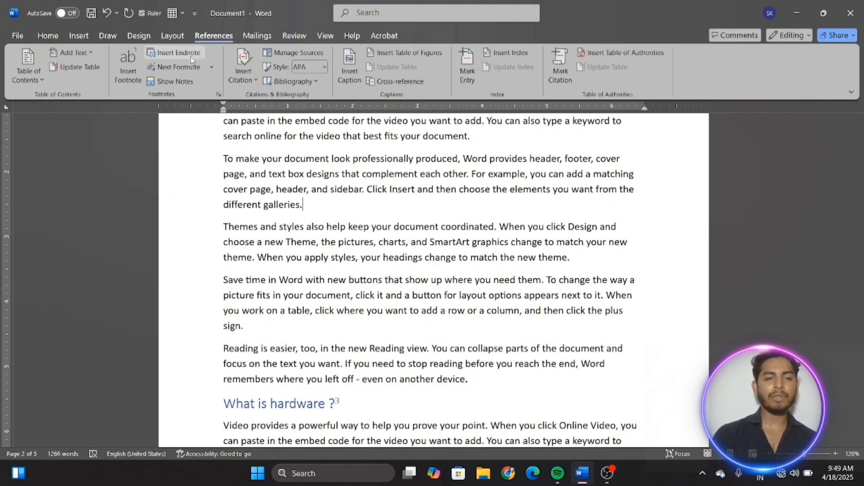
{"action": "left_click", "coordinate": [191, 58]}
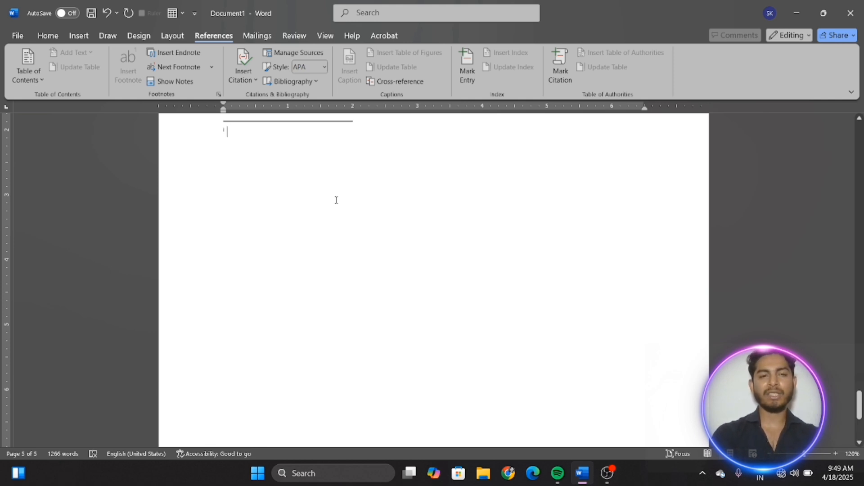
{"action": "type", "text": "thi"}
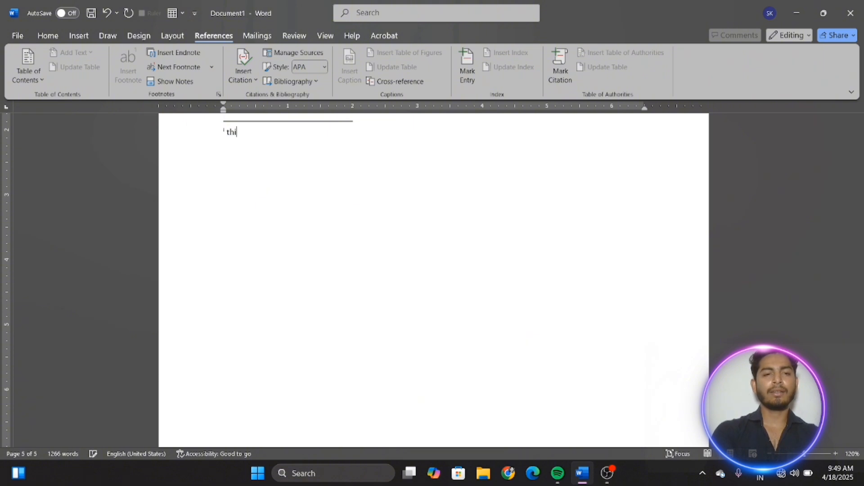
{"action": "type", "text": "s is"}
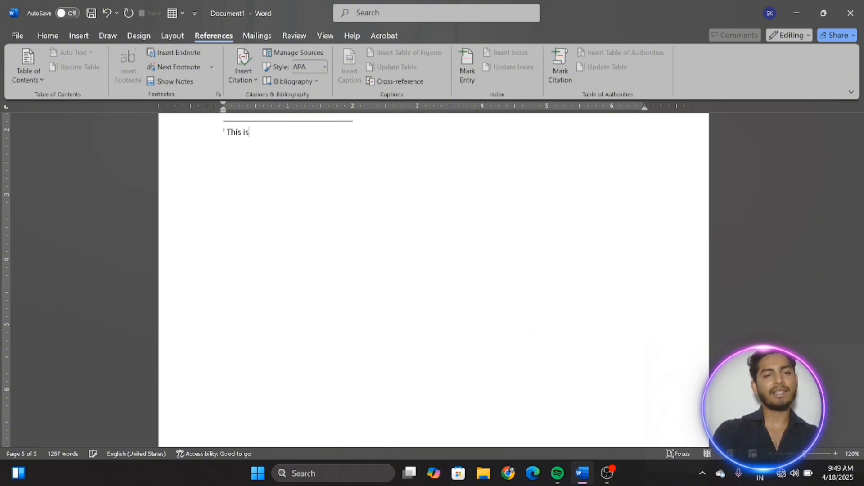
{"action": "type", "text": " a e"}
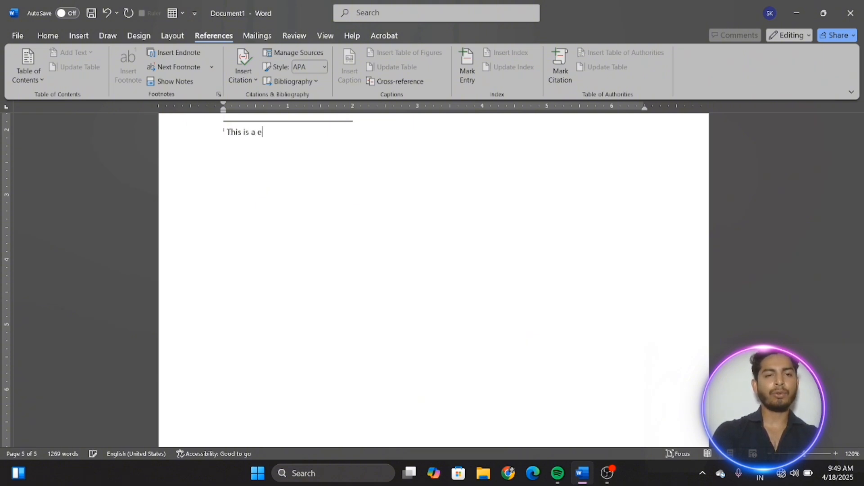
{"action": "type", "text": "ndnote"}
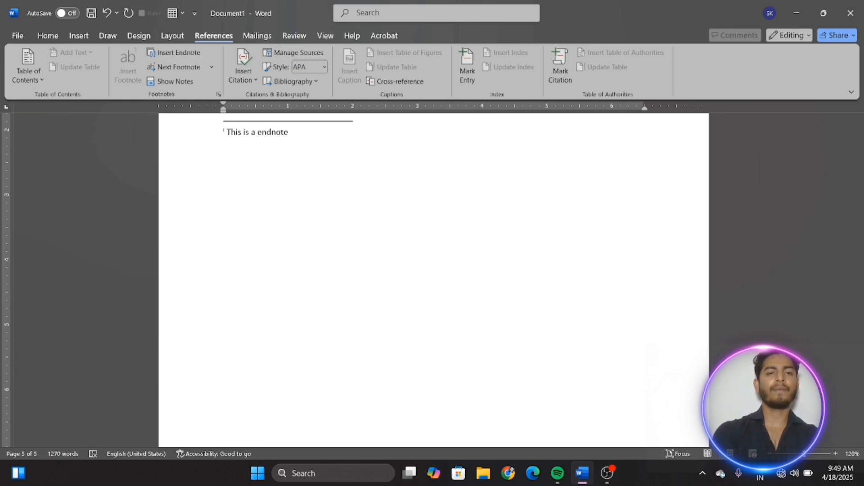
Jump from the endnote text back to its reference mark in the body and preview the note there
{"action": "scroll", "coordinate": [434, 280], "scroll_direction": "up", "scroll_amount": 8}
{"action": "scroll", "coordinate": [433, 280], "scroll_direction": "up", "scroll_amount": 15}
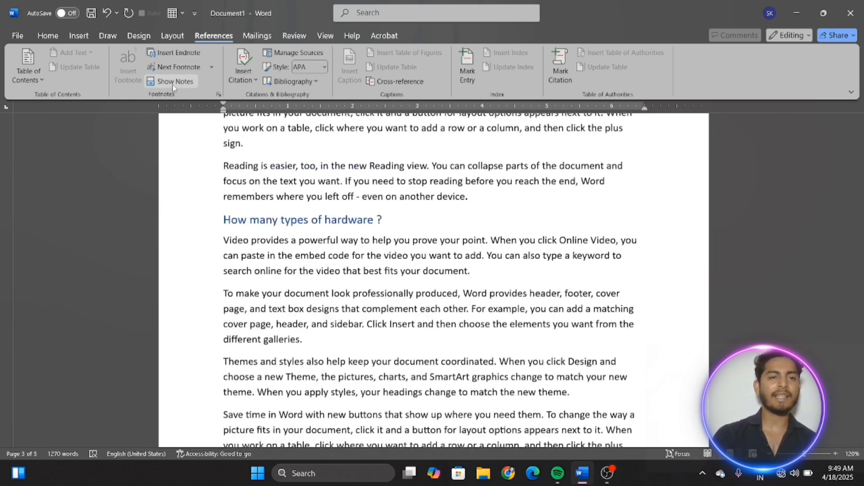
{"action": "left_click", "coordinate": [172, 82]}
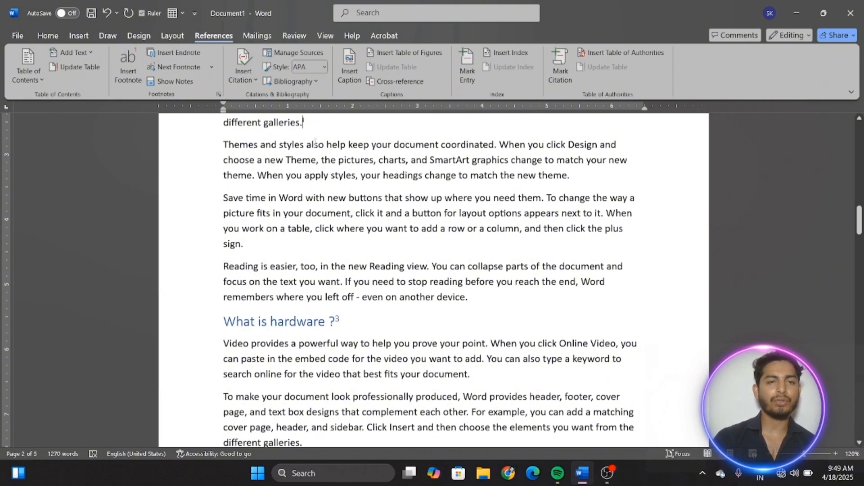
{"action": "mouse_move", "coordinate": [311, 128]}
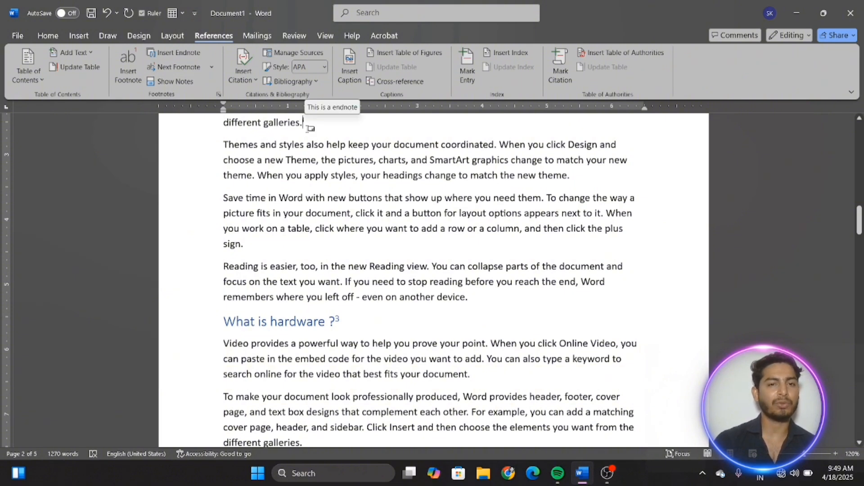
Go to the next footnote reference in the document, and return to the previous one
{"action": "left_click", "coordinate": [211, 67]}
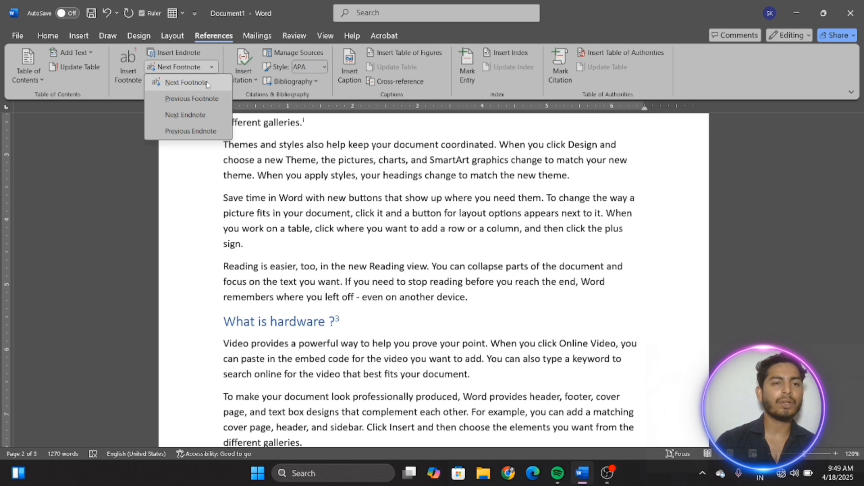
{"action": "left_click", "coordinate": [208, 83]}
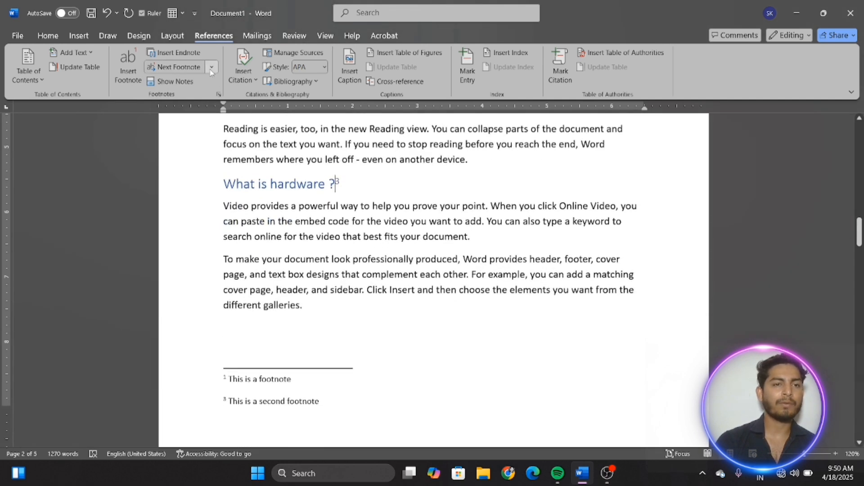
{"action": "left_click", "coordinate": [211, 68]}
{"action": "left_click", "coordinate": [209, 97]}
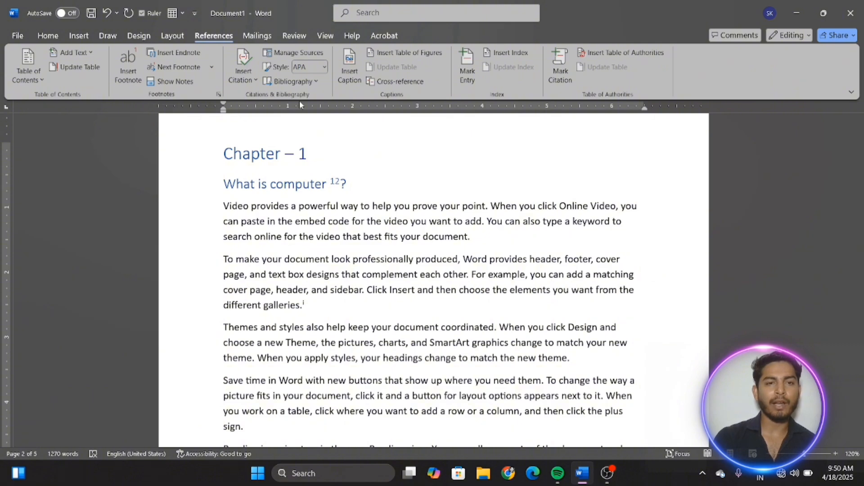
Add six blank lines after the final body paragraph on the last page, above the endnote
{"action": "scroll", "coordinate": [412, 320], "scroll_direction": "down", "scroll_amount": 15}
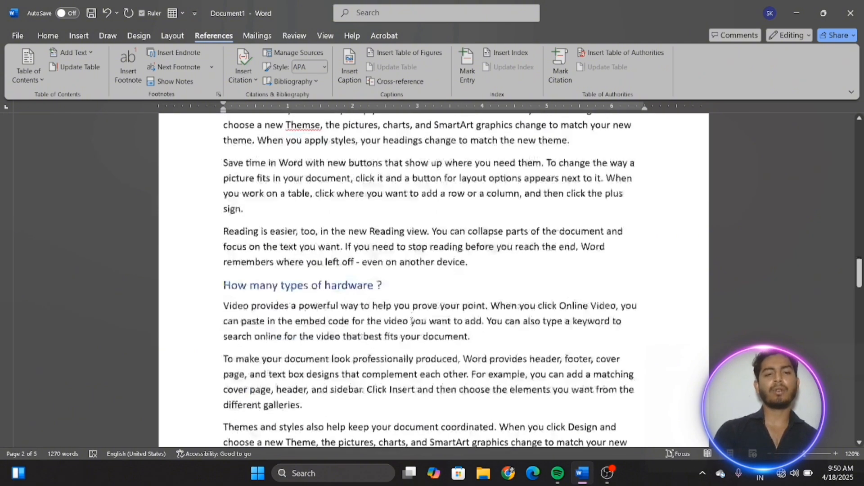
{"action": "scroll", "coordinate": [412, 321], "scroll_direction": "up", "scroll_amount": 6}
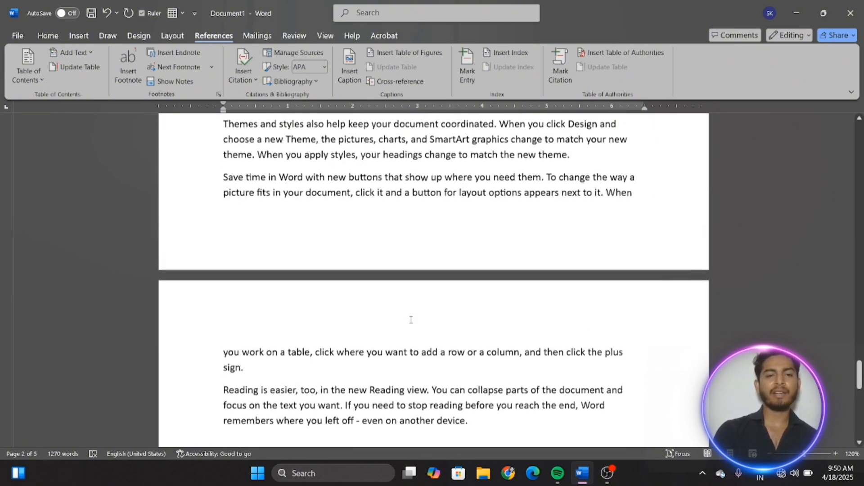
{"action": "scroll", "coordinate": [411, 319], "scroll_direction": "down", "scroll_amount": 3}
{"action": "left_click", "coordinate": [430, 310]}
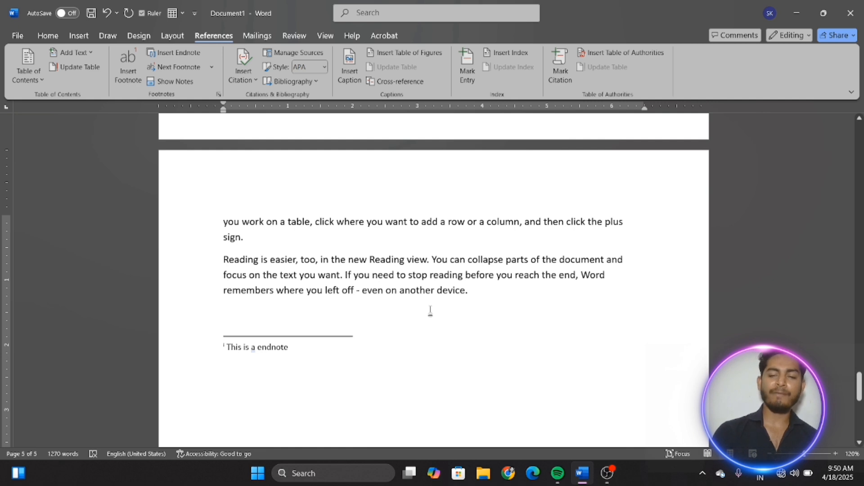
{"action": "key", "text": "Return"}
{"action": "key", "text": "Return"}
{"action": "key", "text": "Return"}
{"action": "key", "text": "Return"}
{"action": "key", "text": "Return"}
{"action": "key", "text": "Return"}
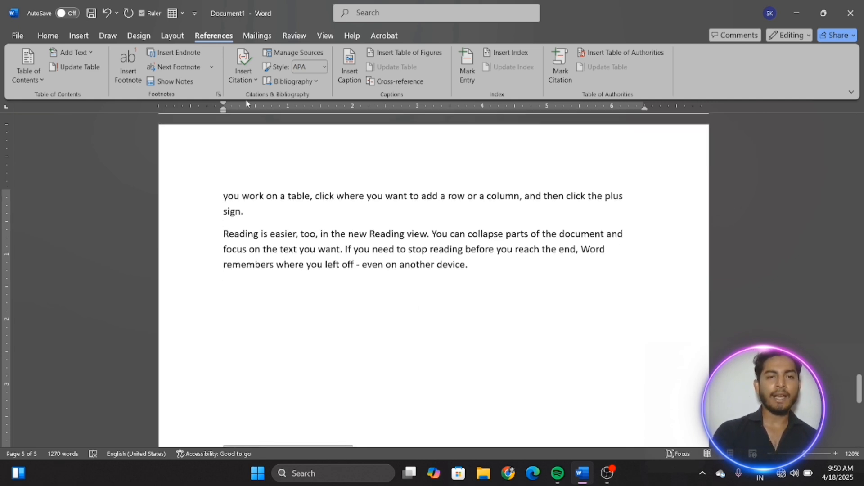
Start a new Book source for a citation and enter the author's name as a corporate author
{"action": "left_click", "coordinate": [246, 84]}
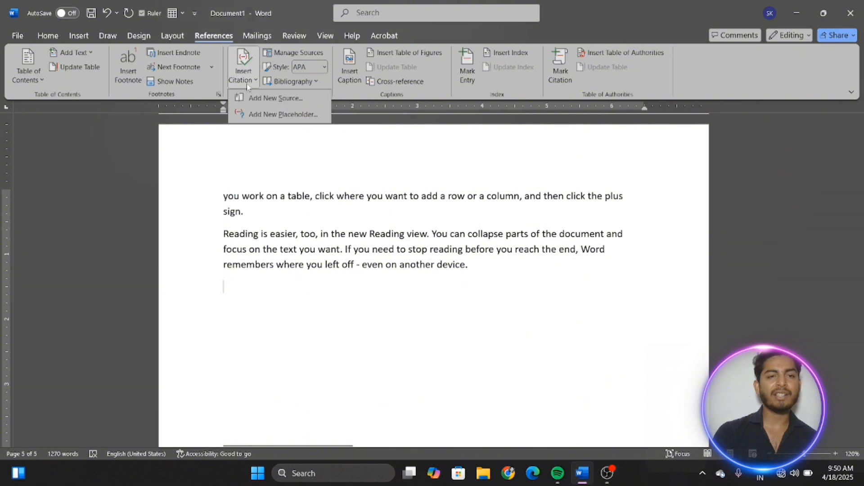
{"action": "left_click", "coordinate": [285, 96]}
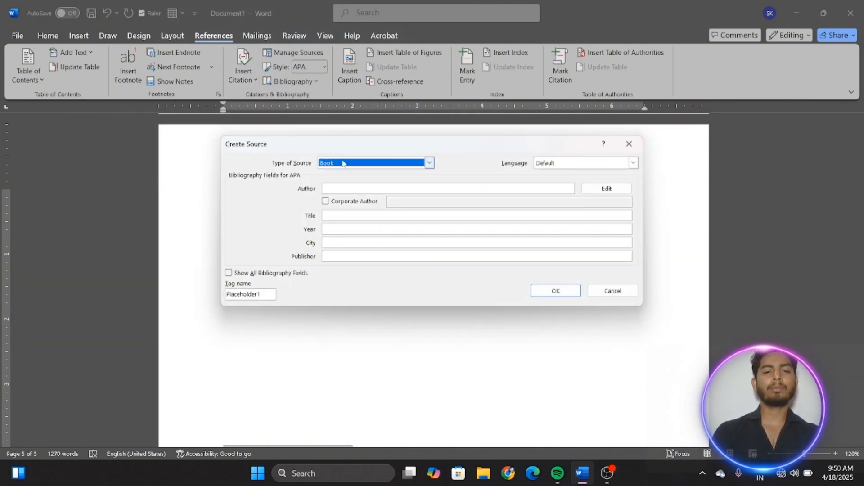
{"action": "left_click", "coordinate": [345, 190]}
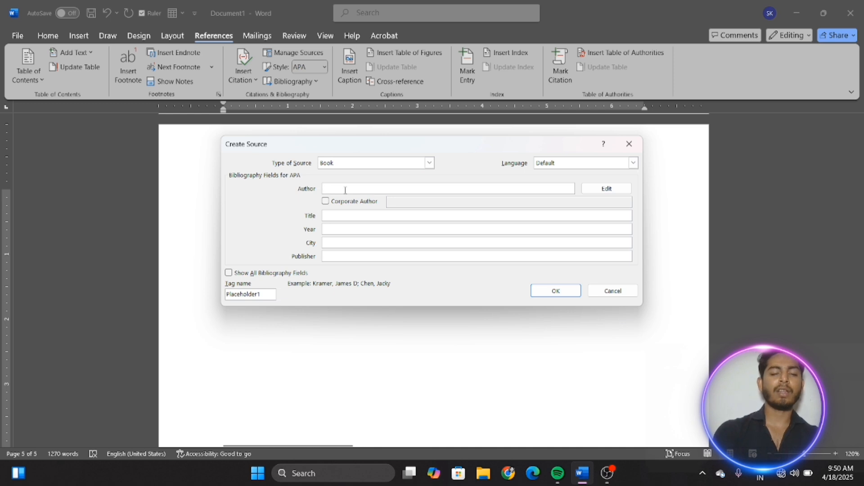
{"action": "type", "text": "aarya"}
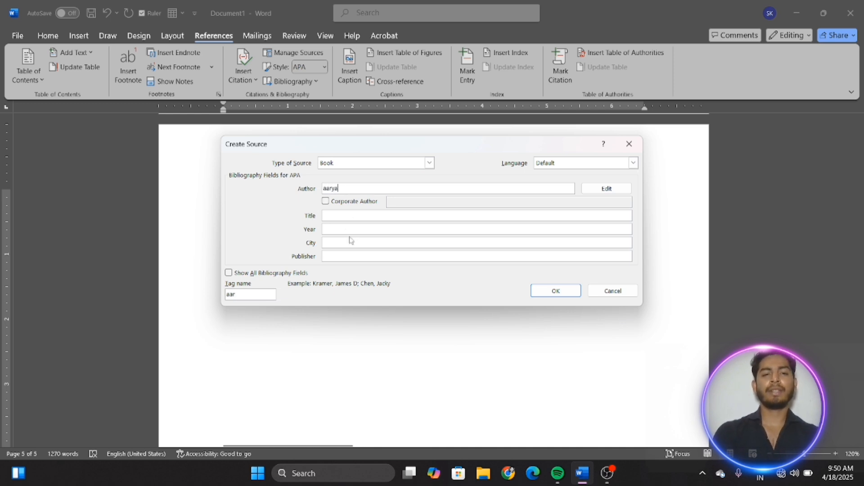
{"action": "left_click", "coordinate": [325, 201]}
Set the new source's title to "hindi" and its year to 2025
{"action": "left_click", "coordinate": [334, 215]}
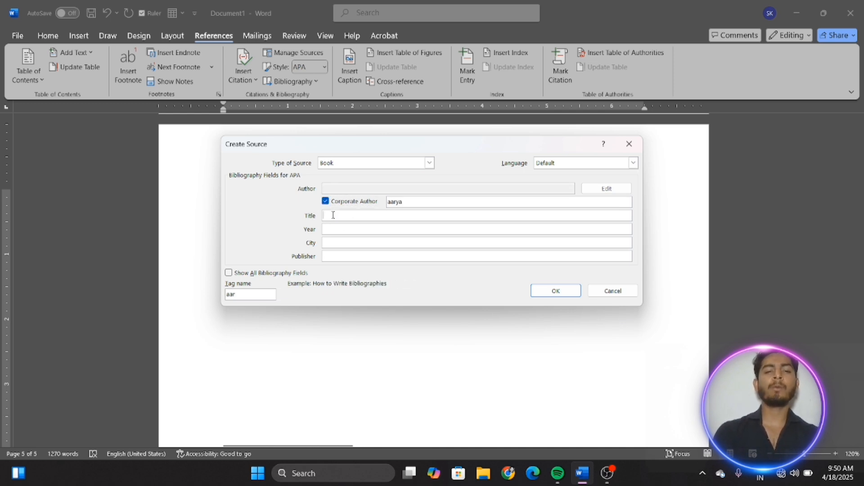
{"action": "type", "text": "hindi"}
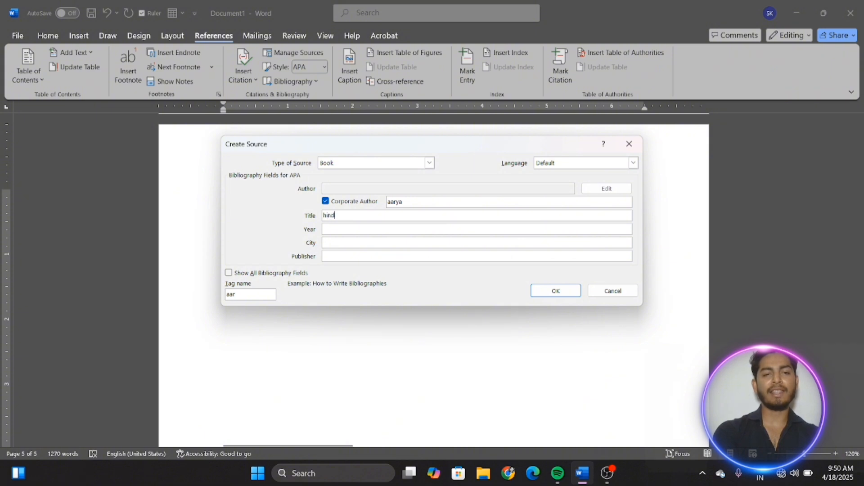
{"action": "left_click", "coordinate": [346, 227]}
{"action": "type", "text": "200"}
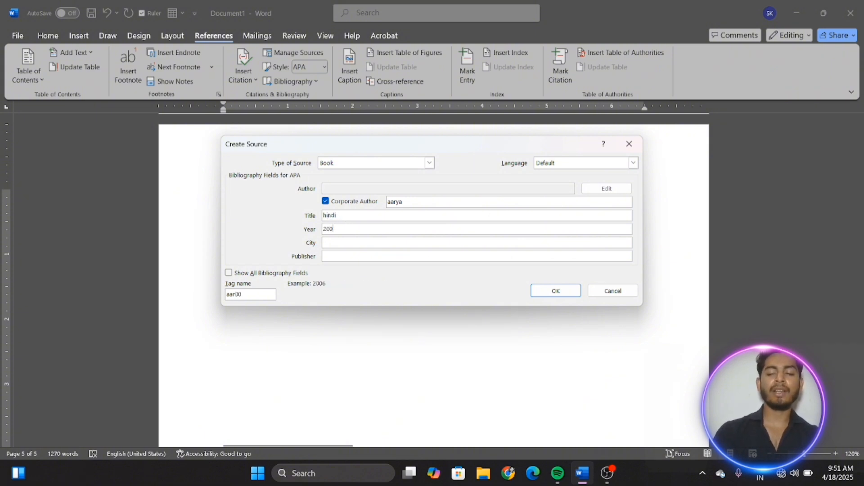
{"action": "type", "text": "25"}
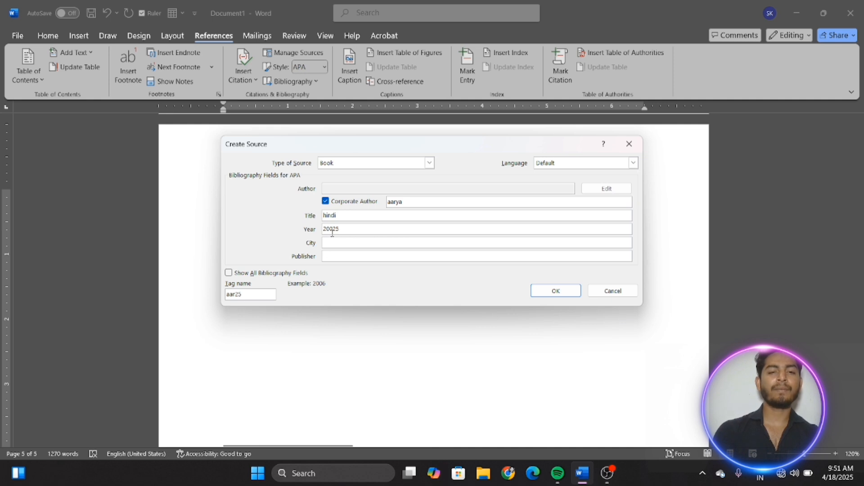
{"action": "key", "text": "BackSpace"}
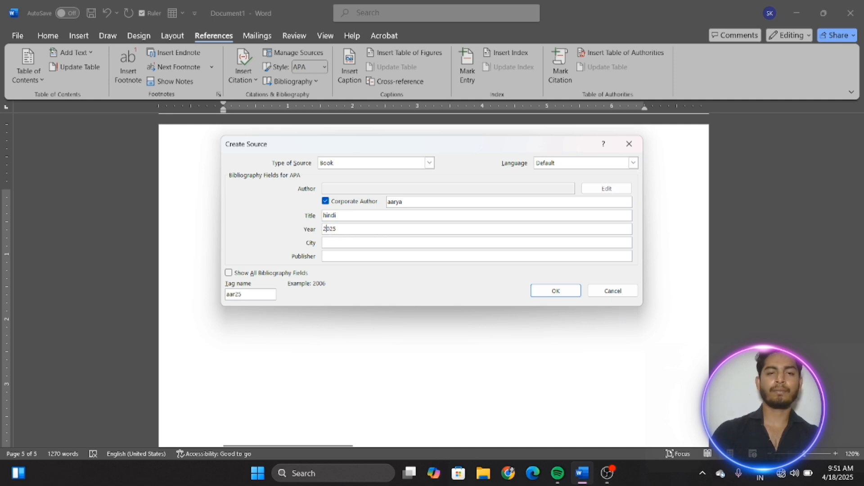
Enter "hapur" as the source's city and "vidya" as its publisher, and insert the citation below the last paragraph
{"action": "left_click", "coordinate": [344, 243]}
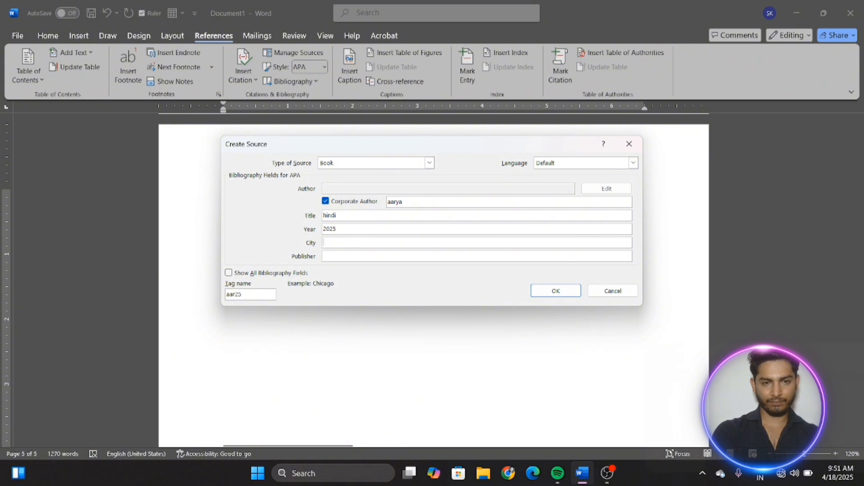
{"action": "type", "text": "hapur"}
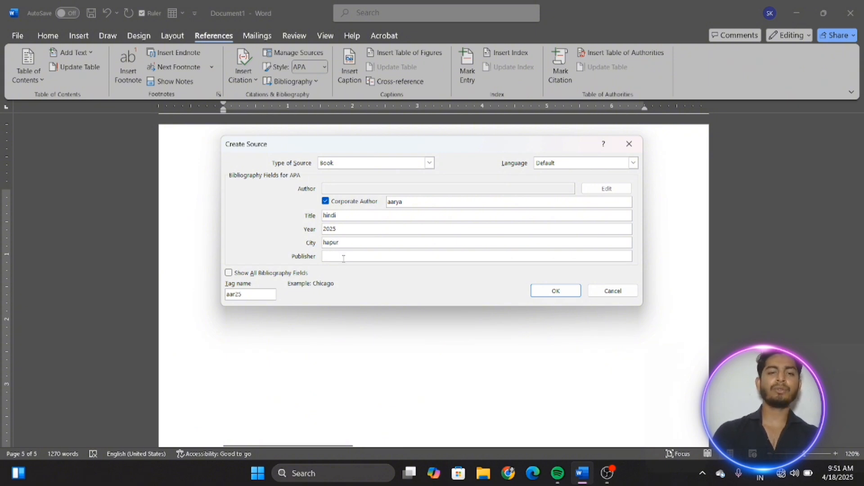
{"action": "left_click", "coordinate": [344, 256]}
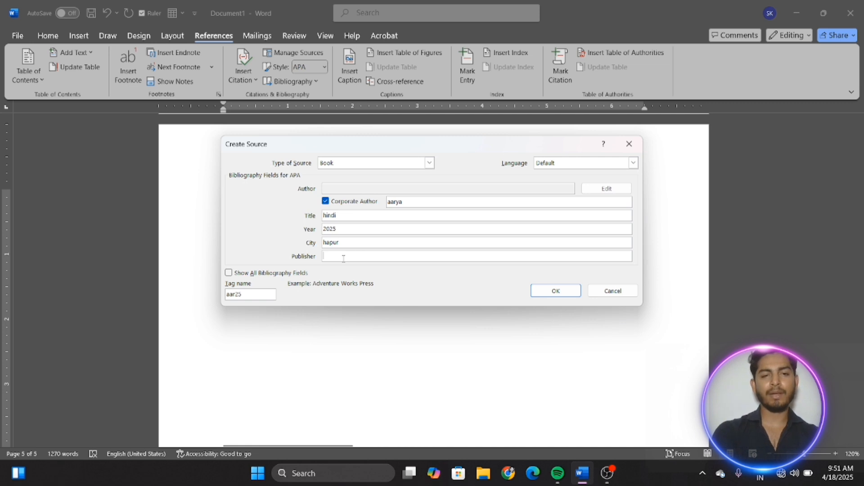
{"action": "type", "text": "vidya"}
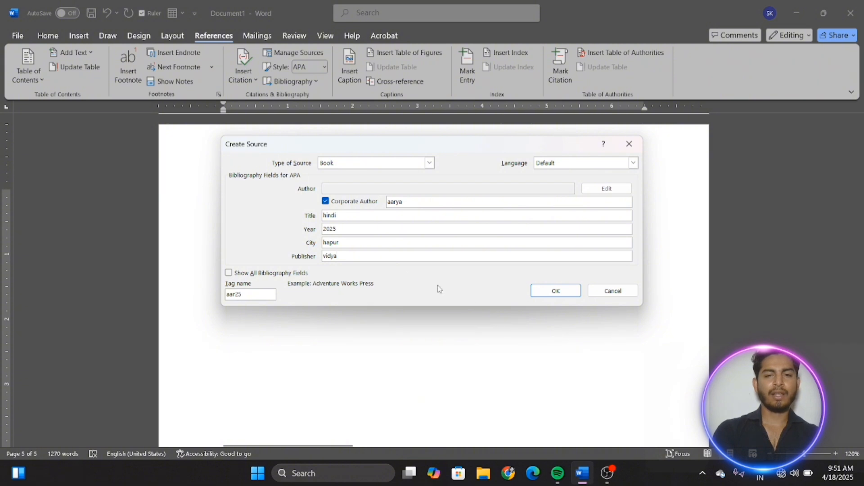
{"action": "left_click", "coordinate": [557, 291]}
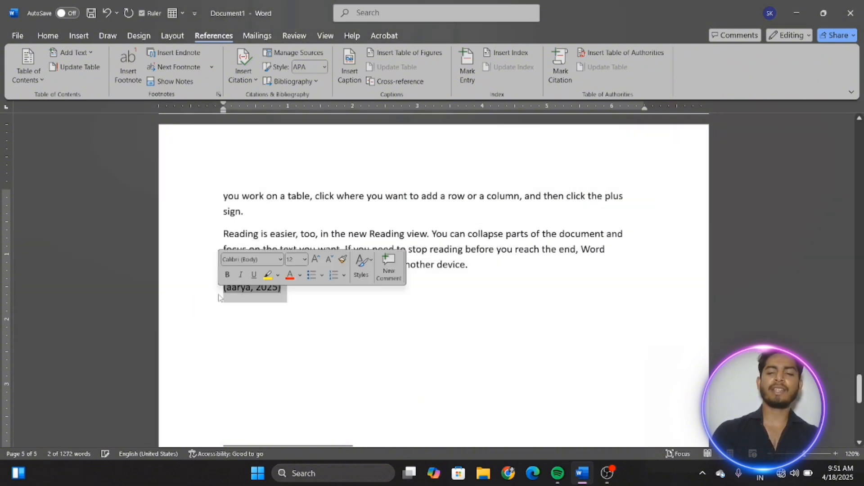
Delete the in-text citation below the last paragraph and insert the built-in Bibliography in its place
{"action": "key", "text": "Delete"}
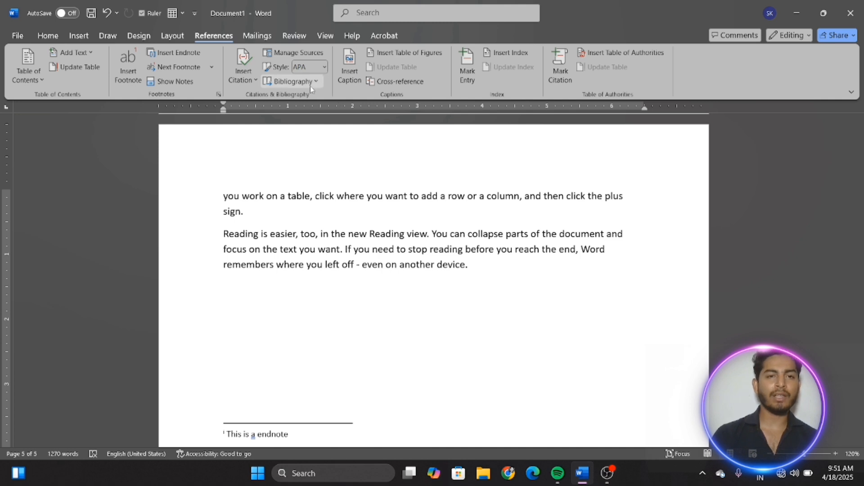
{"action": "left_click", "coordinate": [304, 83]}
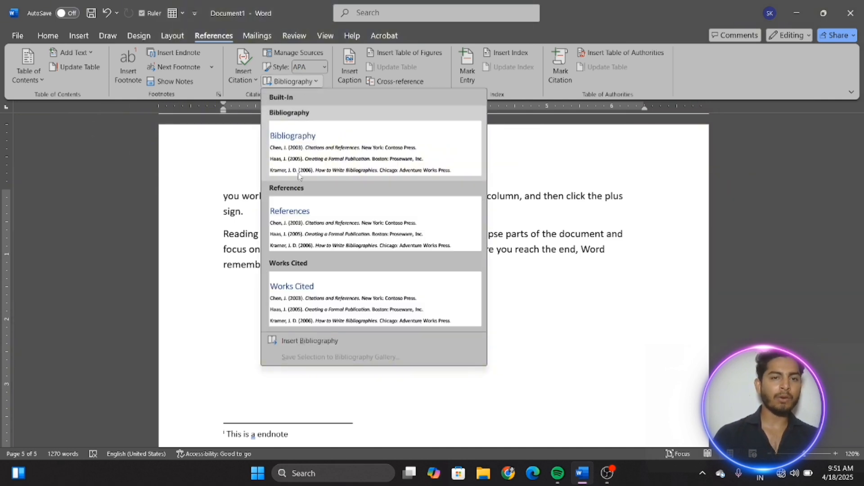
{"action": "left_click", "coordinate": [348, 148]}
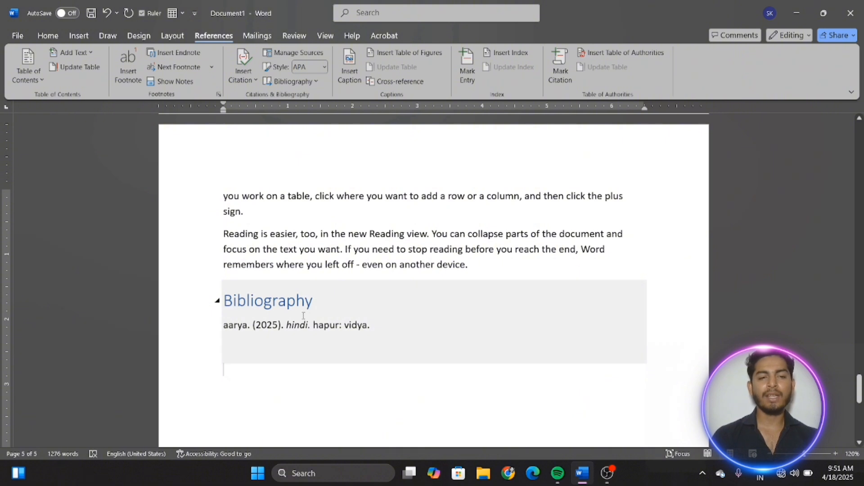
{"action": "left_click", "coordinate": [231, 331]}
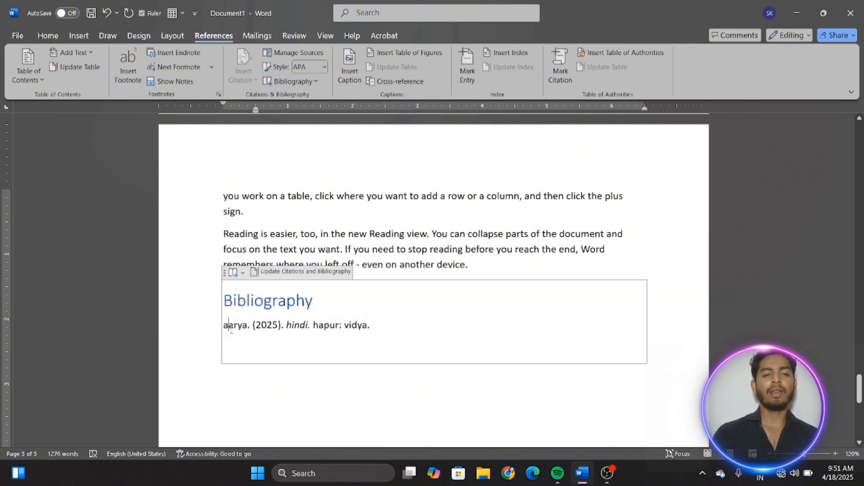
{"action": "left_click", "coordinate": [205, 339]}
{"action": "left_click", "coordinate": [186, 372]}
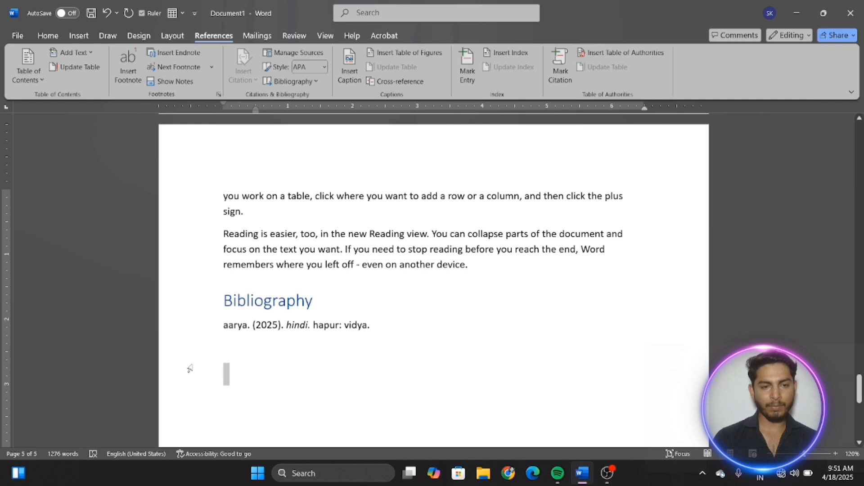
Change the citation style to GOST - Title Sort and view the master and current source lists
{"action": "left_click", "coordinate": [224, 389]}
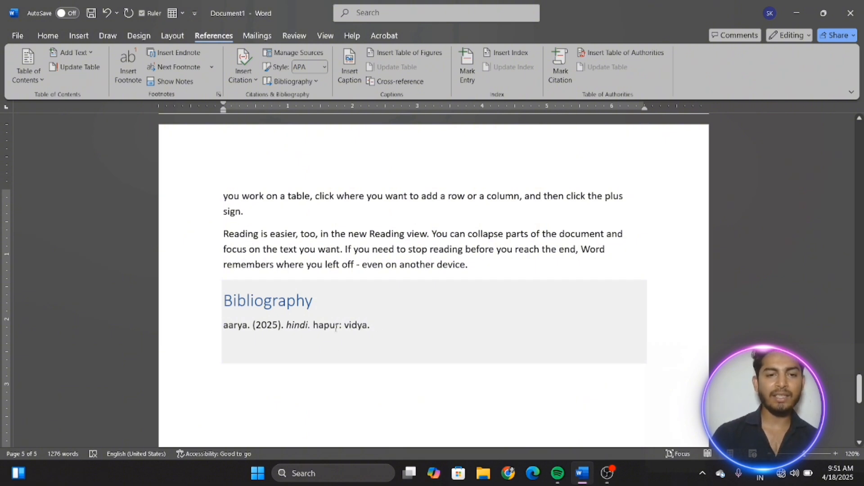
{"action": "left_click", "coordinate": [324, 67]}
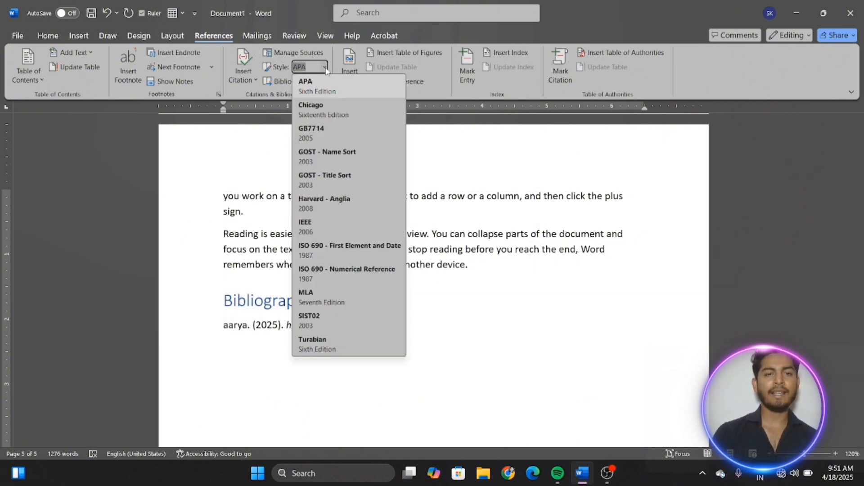
{"action": "left_click", "coordinate": [340, 185]}
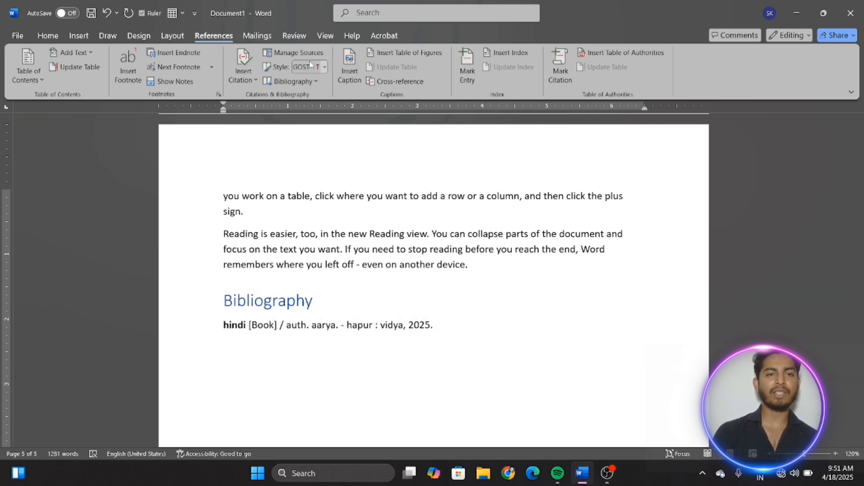
{"action": "left_click", "coordinate": [314, 56]}
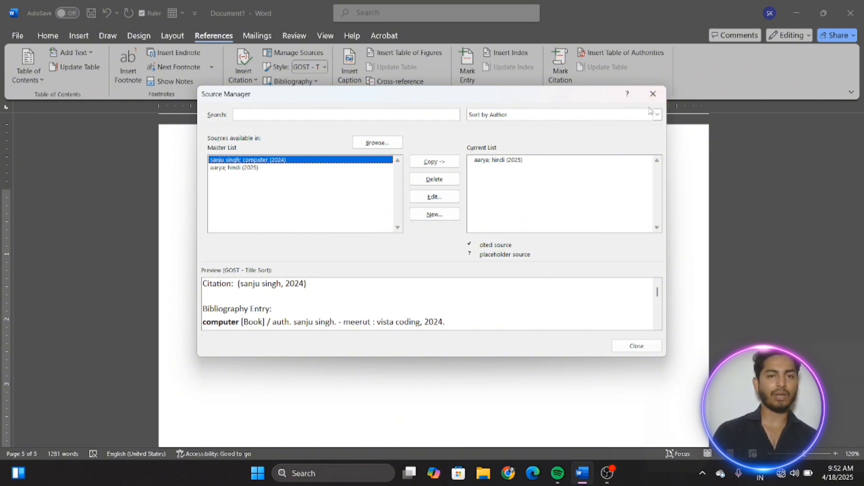
{"action": "left_click", "coordinate": [652, 93]}
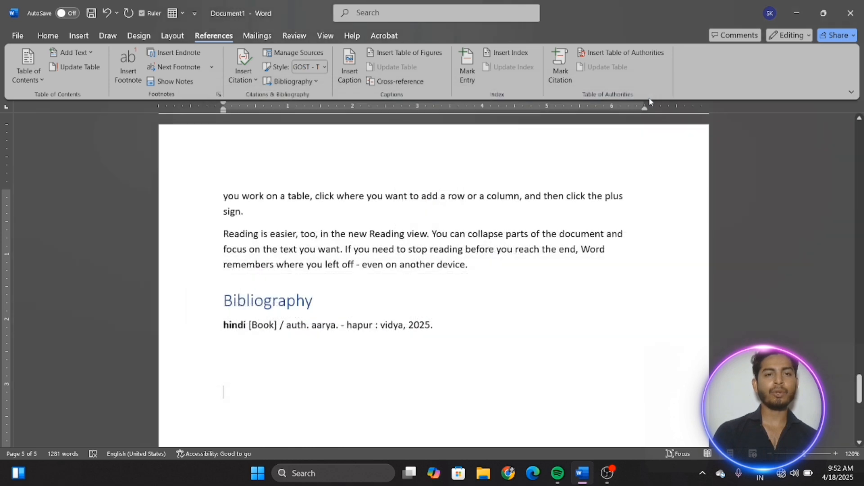